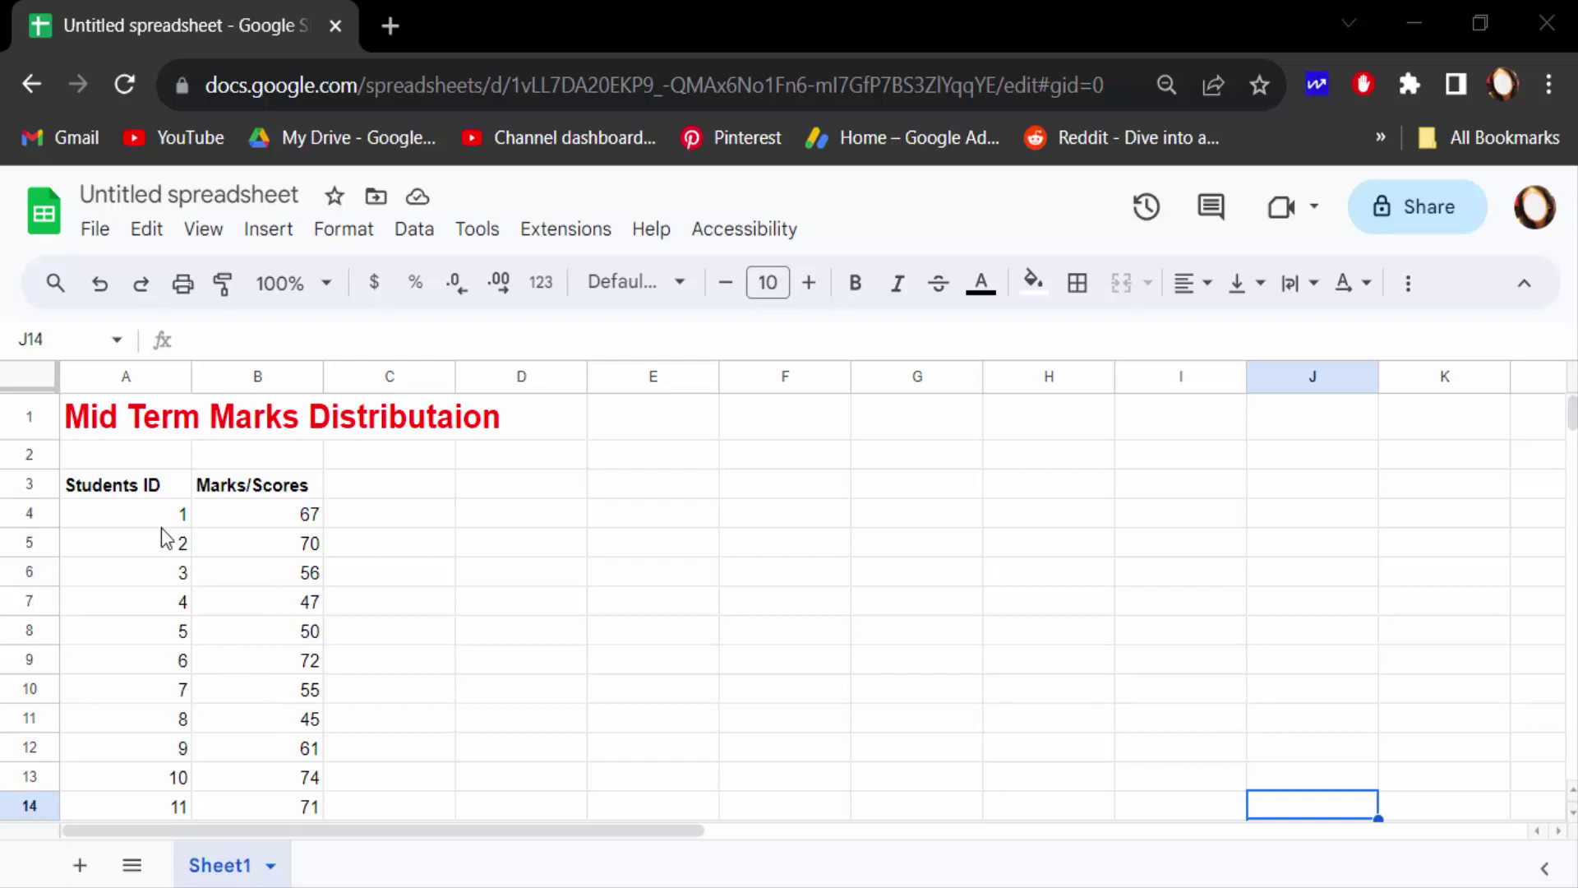
Insert a chart from the student ID and marks table in A3:B23
scroll(186, 669, "down", 4)
scroll(186, 669, "up", 4)
scroll(297, 612, "down", 5)
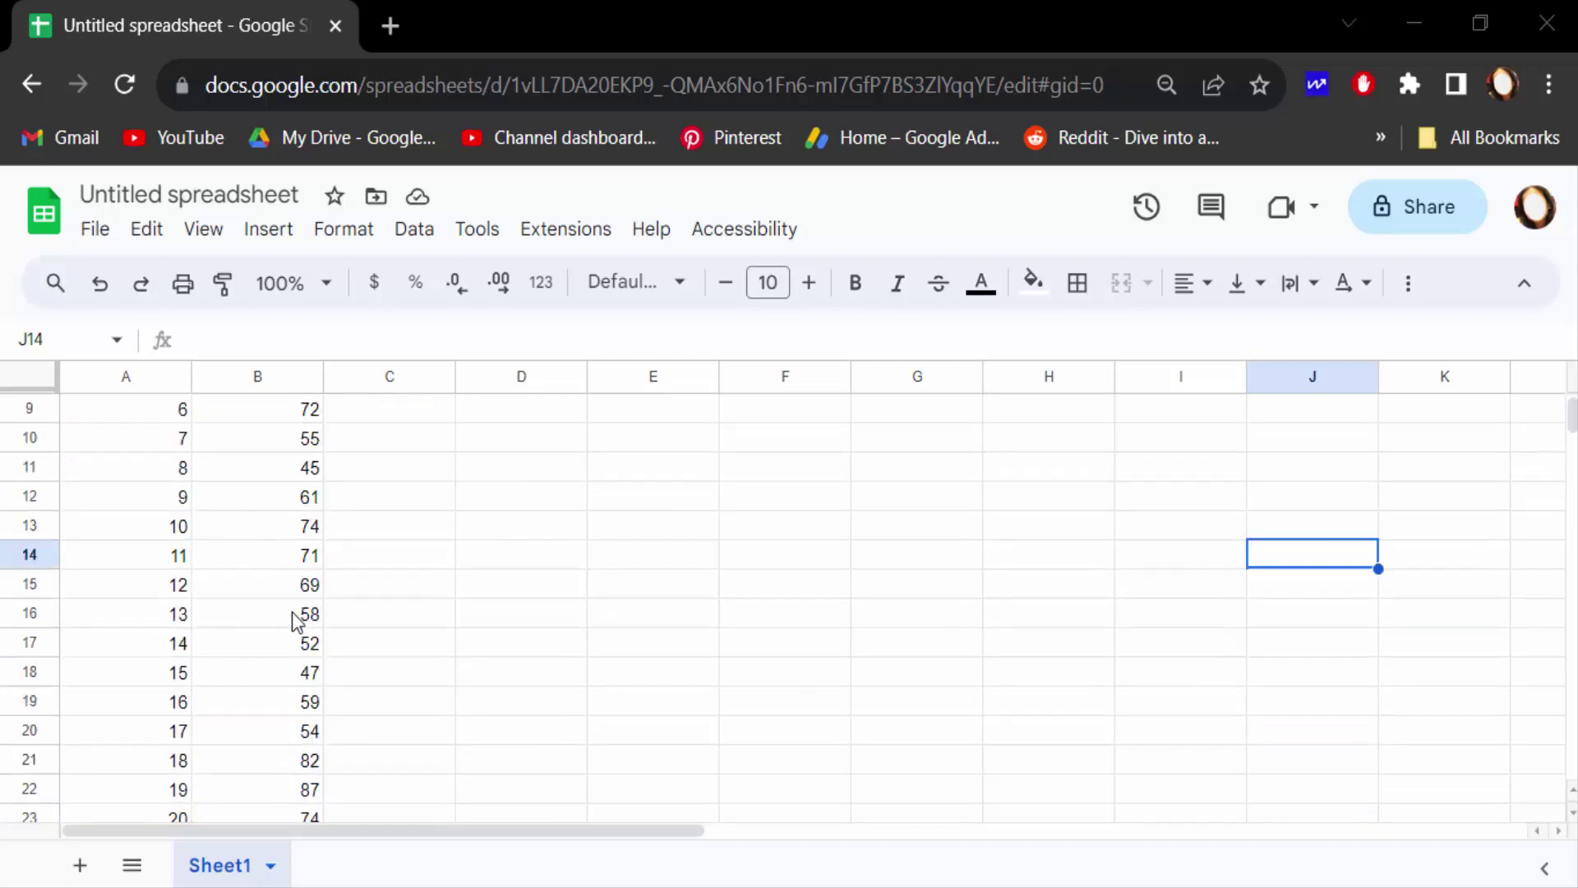
left_click_drag(321, 682, 113, 491)
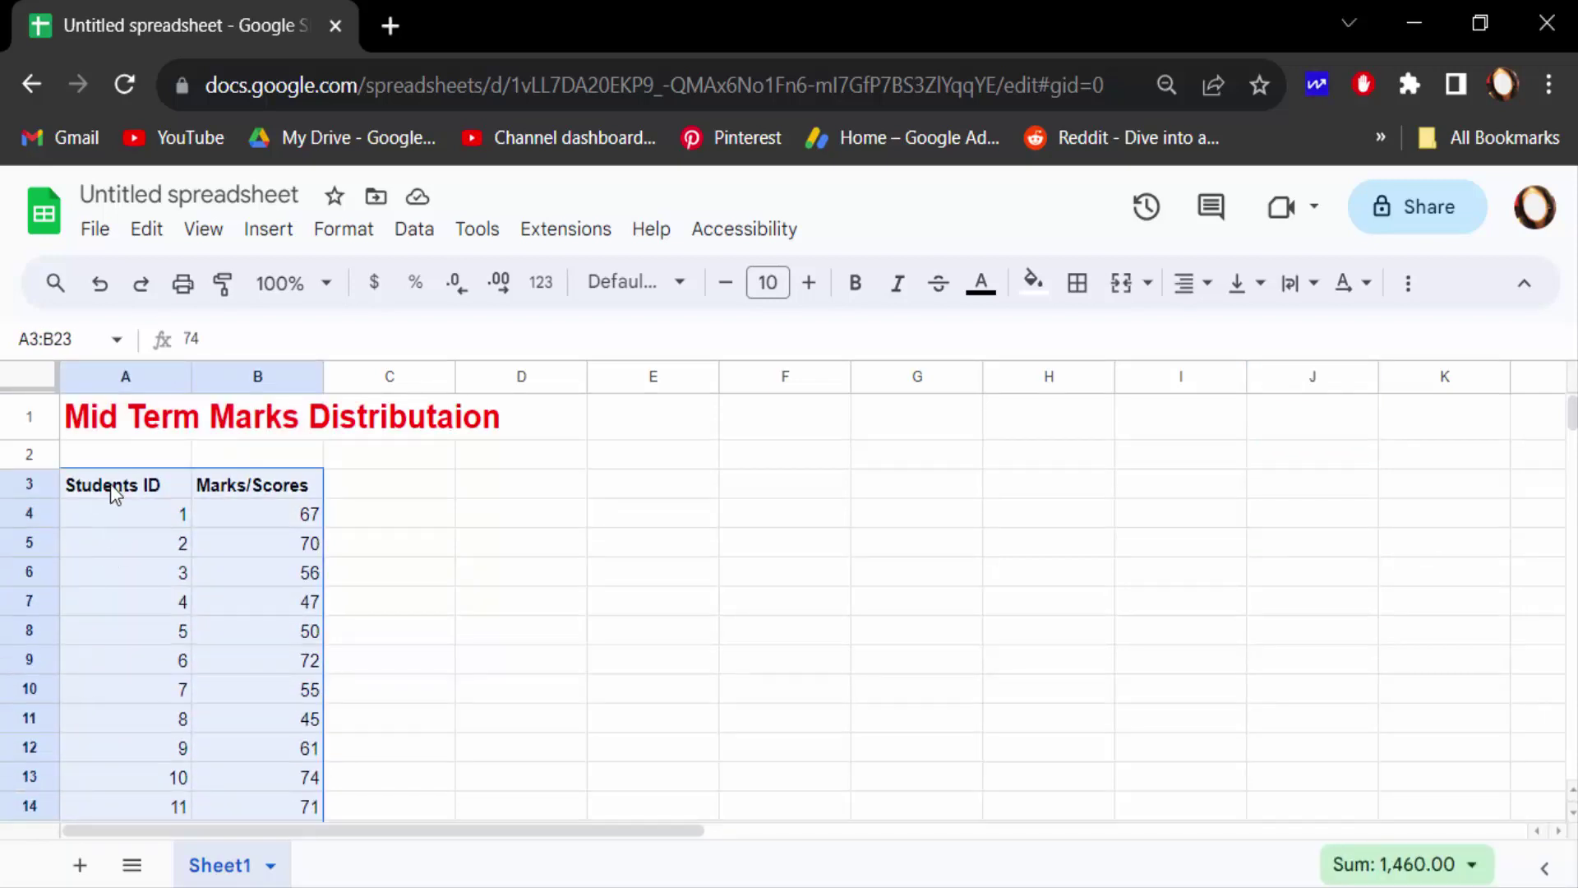
left_click(257, 238)
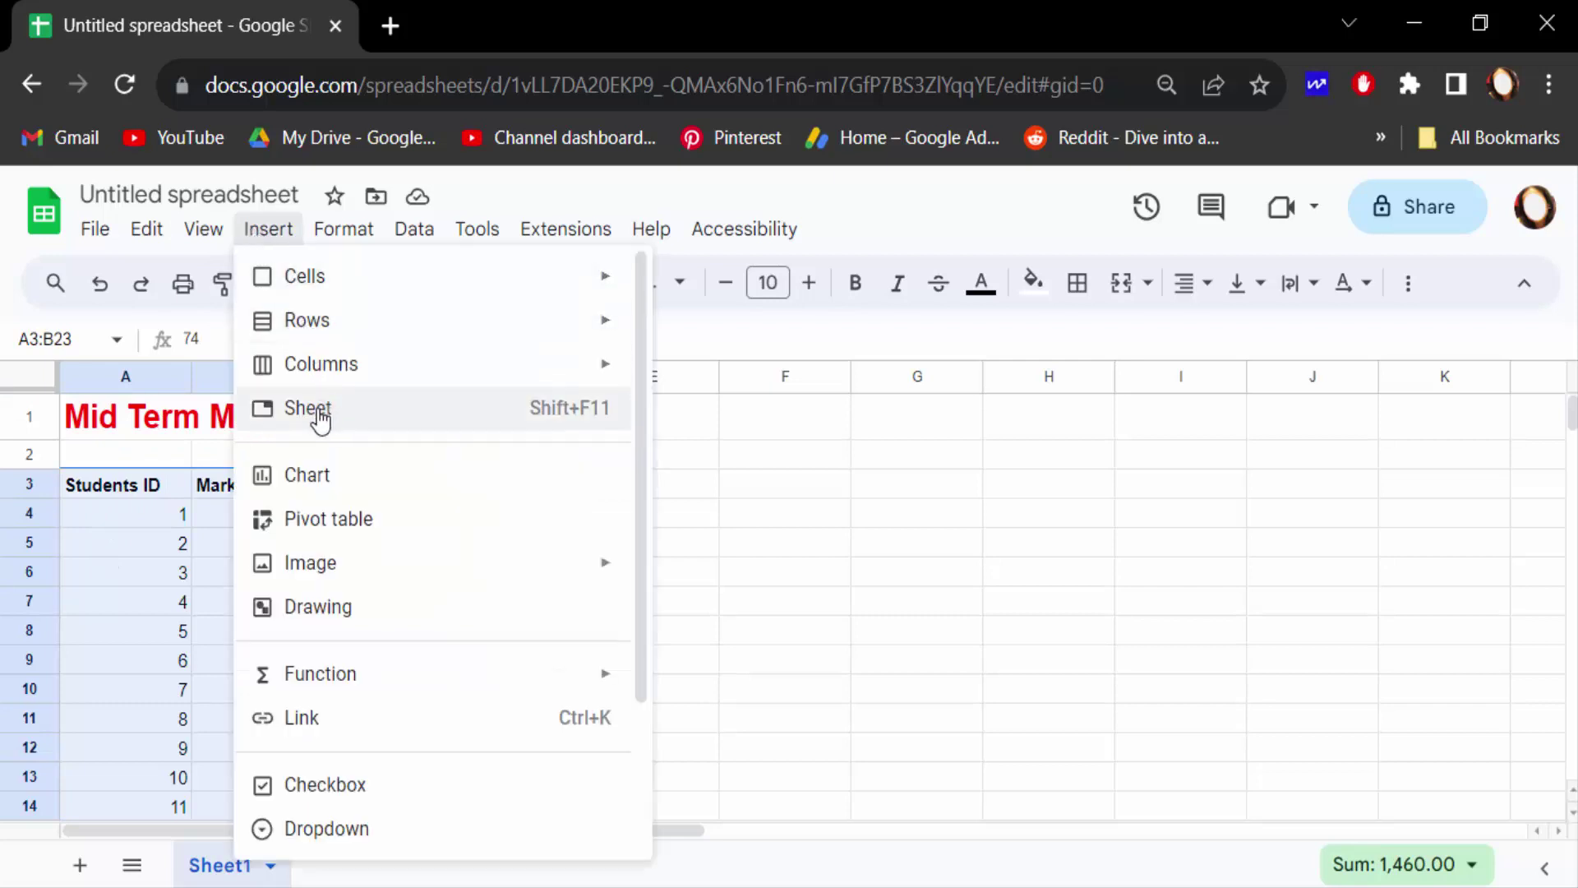
left_click(316, 473)
Browse the chart type list down to the Histogram option
scroll(1348, 585, "up", 4)
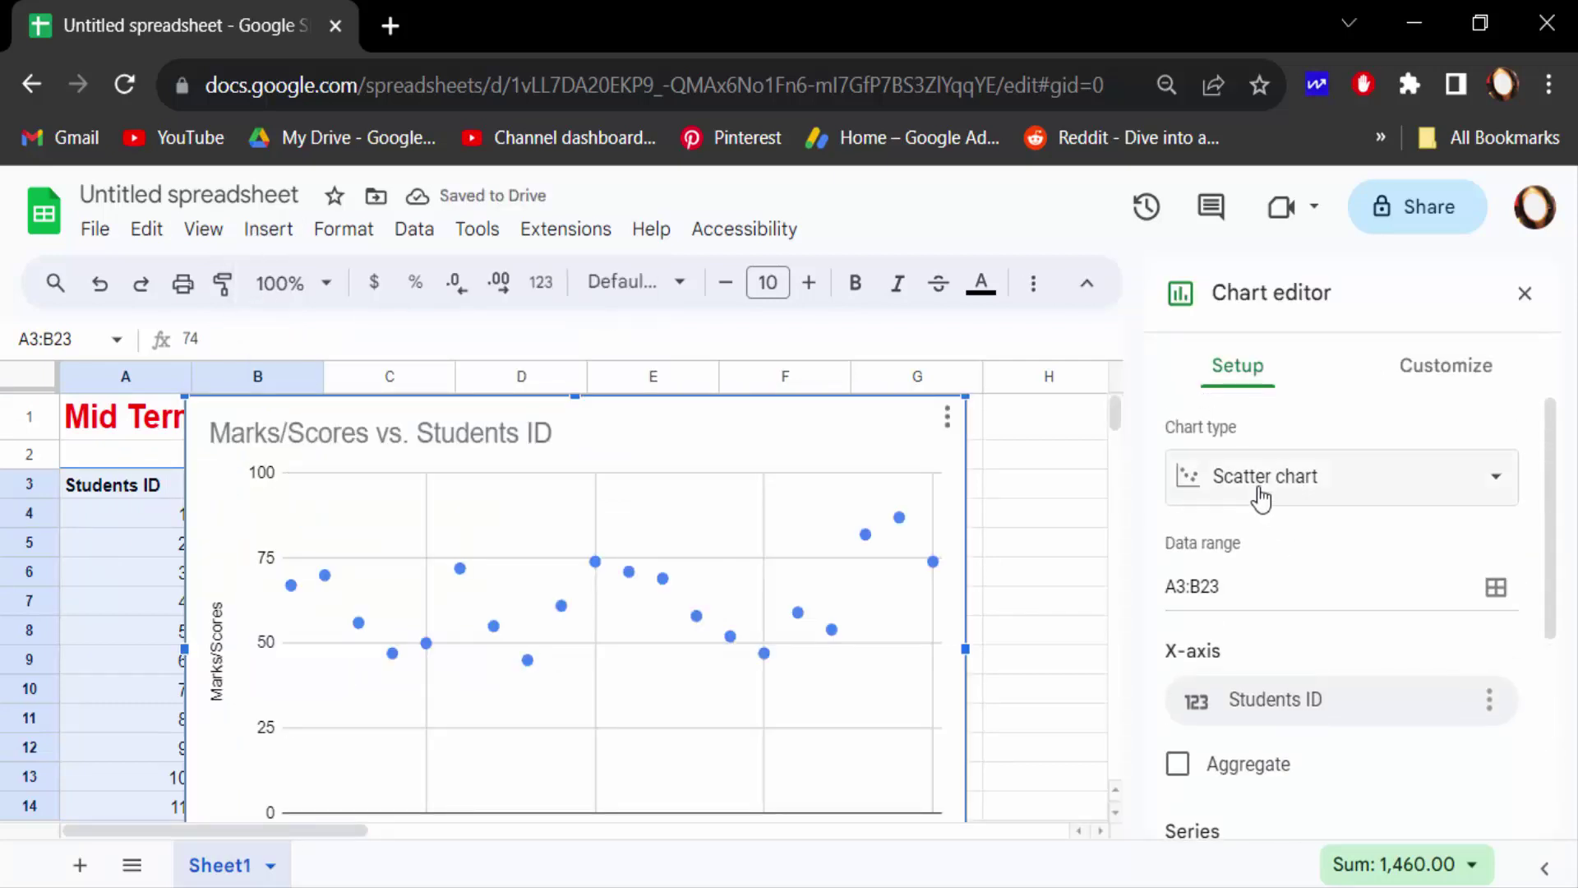
left_click(1288, 480)
scroll(1319, 686, "down", 5)
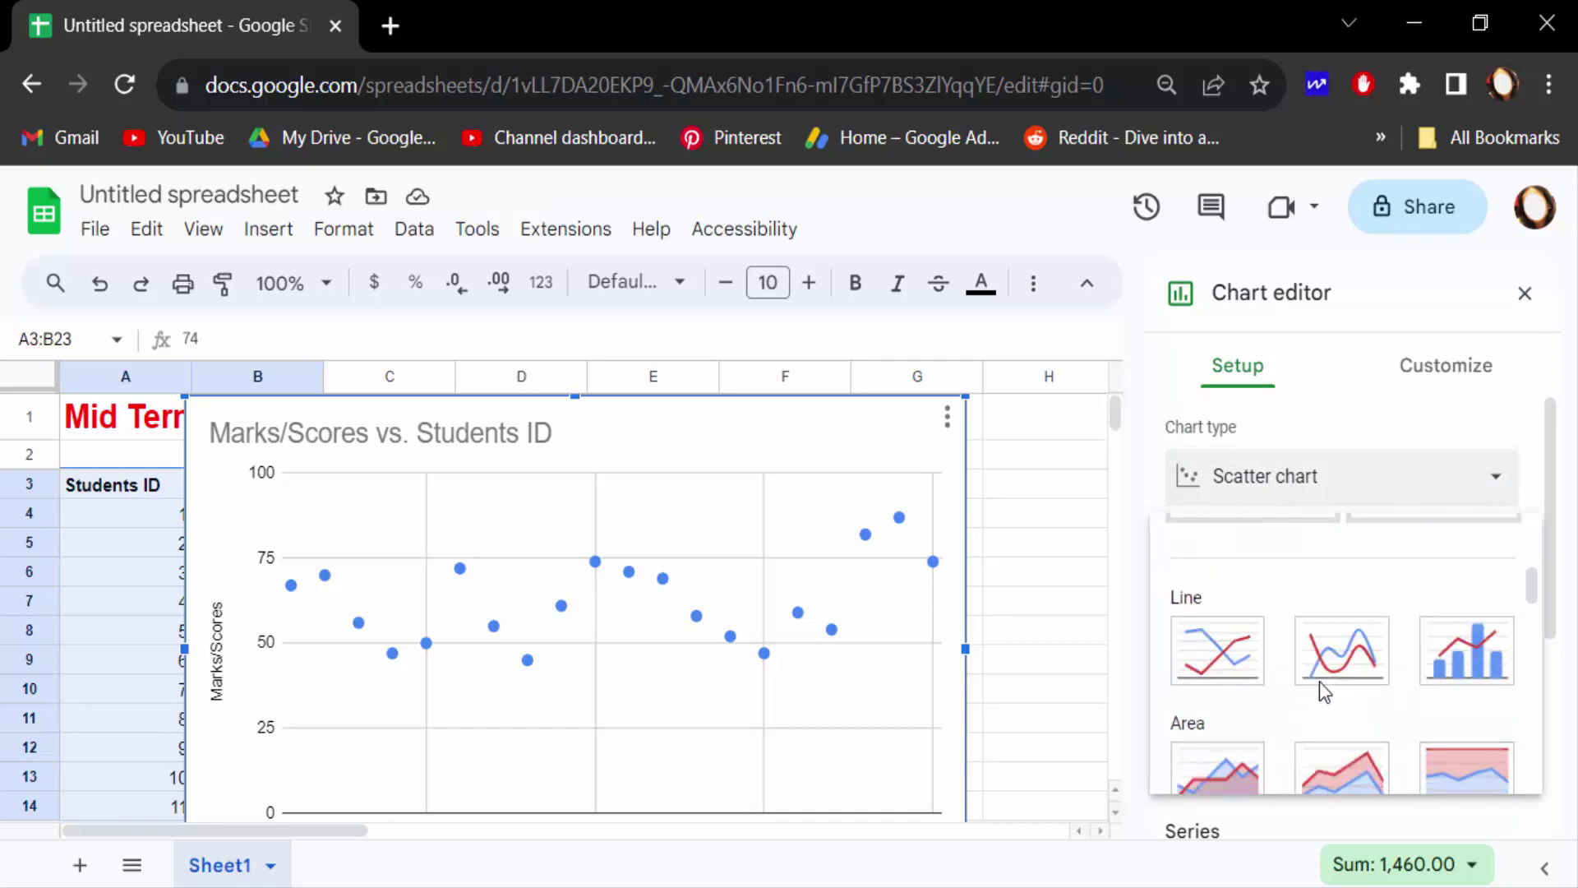
scroll(1319, 683, "down", 2)
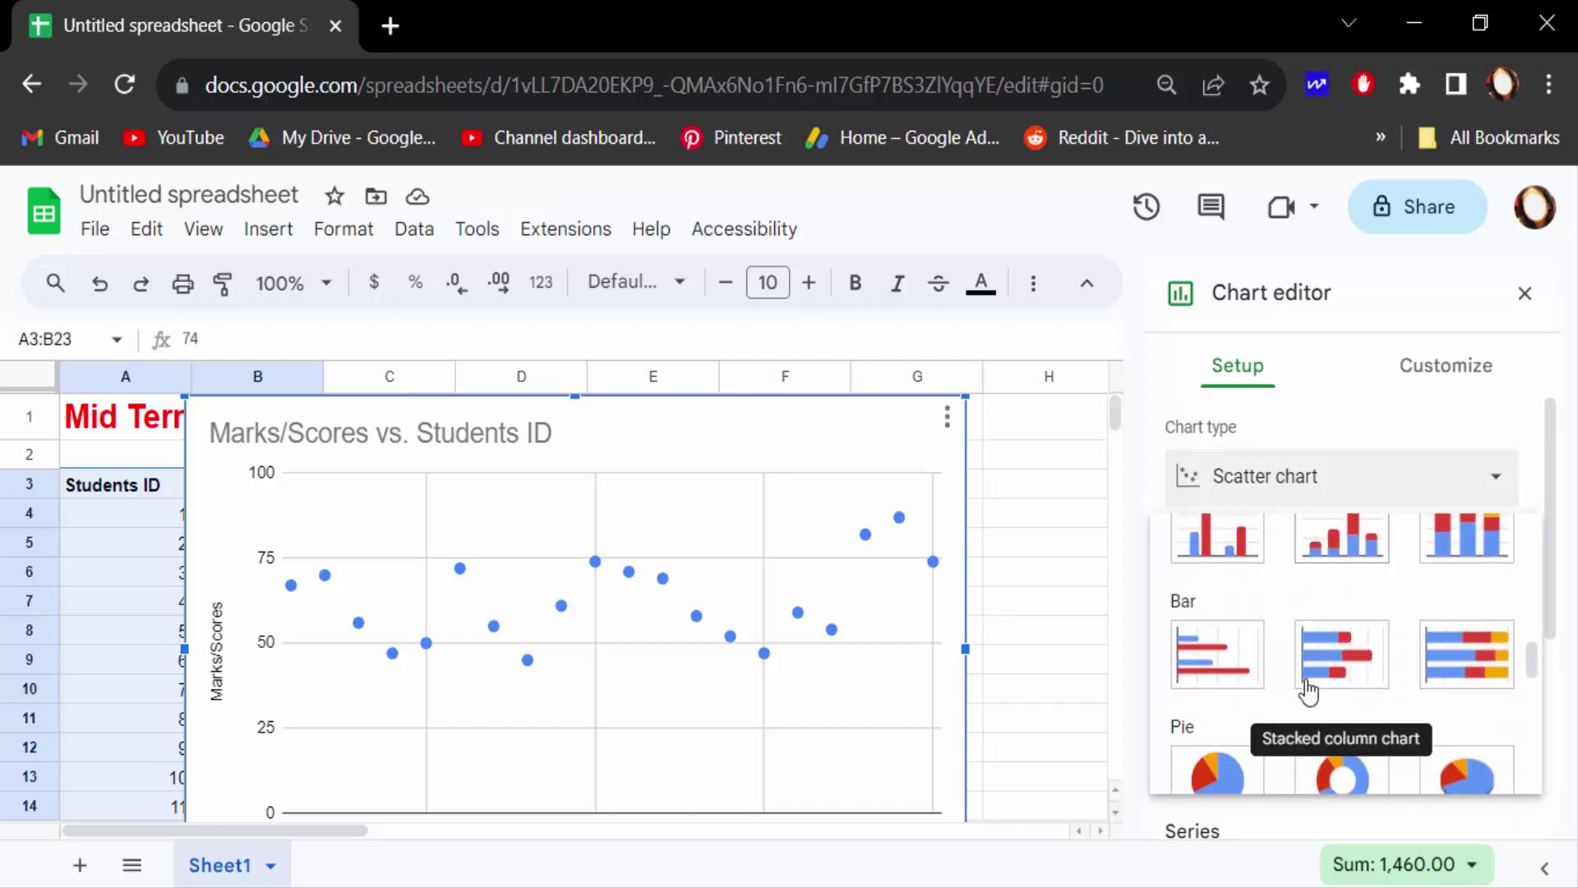
scroll(1298, 697, "down", 3)
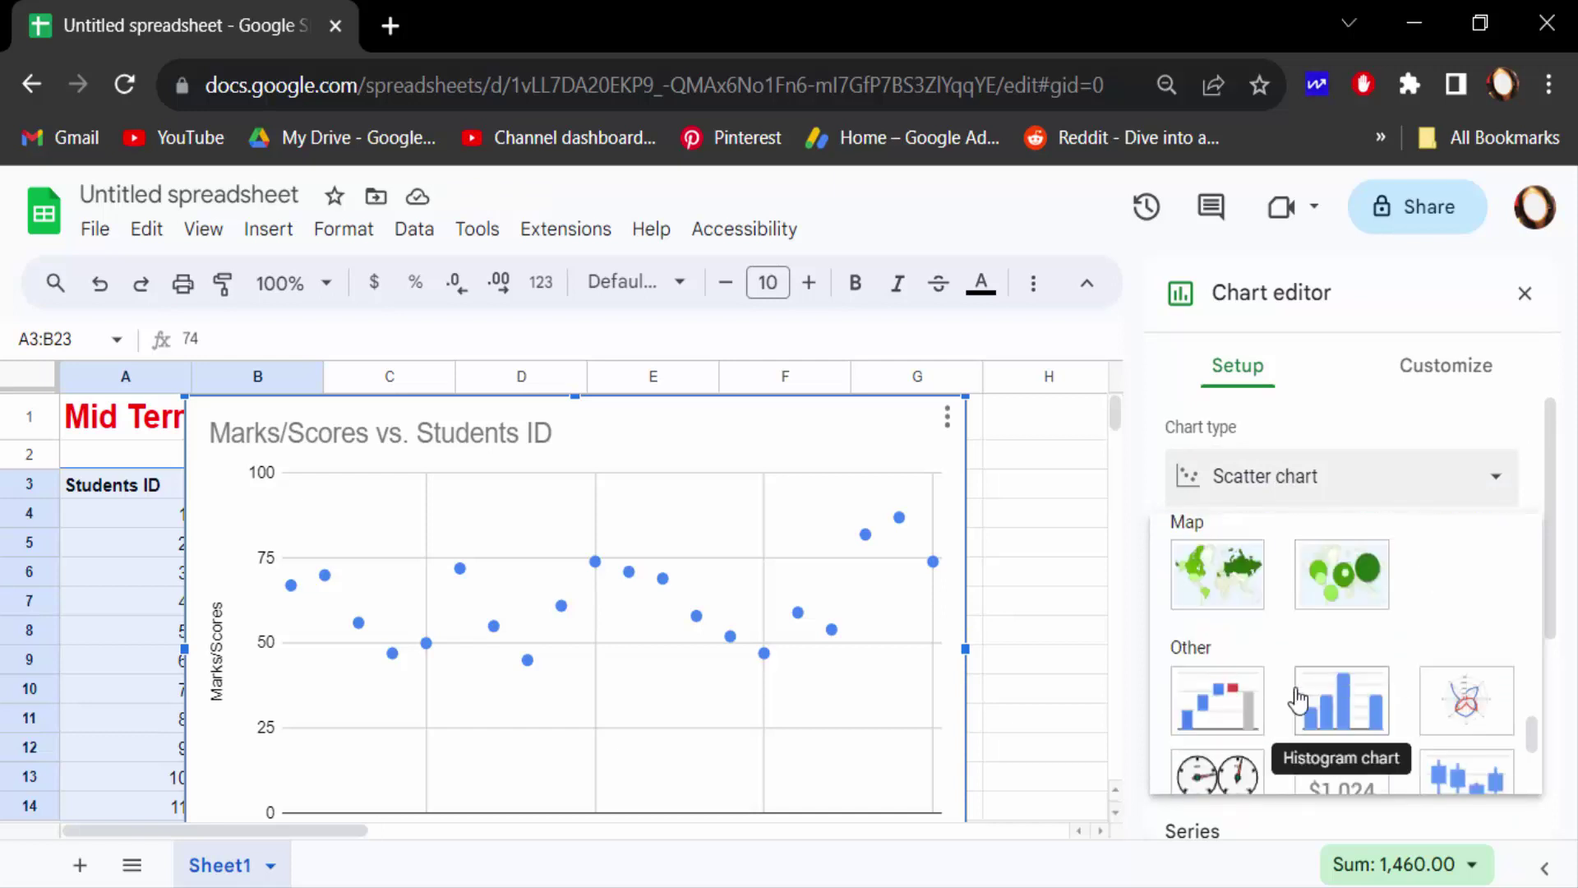
Change the scatter chart into a histogram chart
left_click(1336, 718)
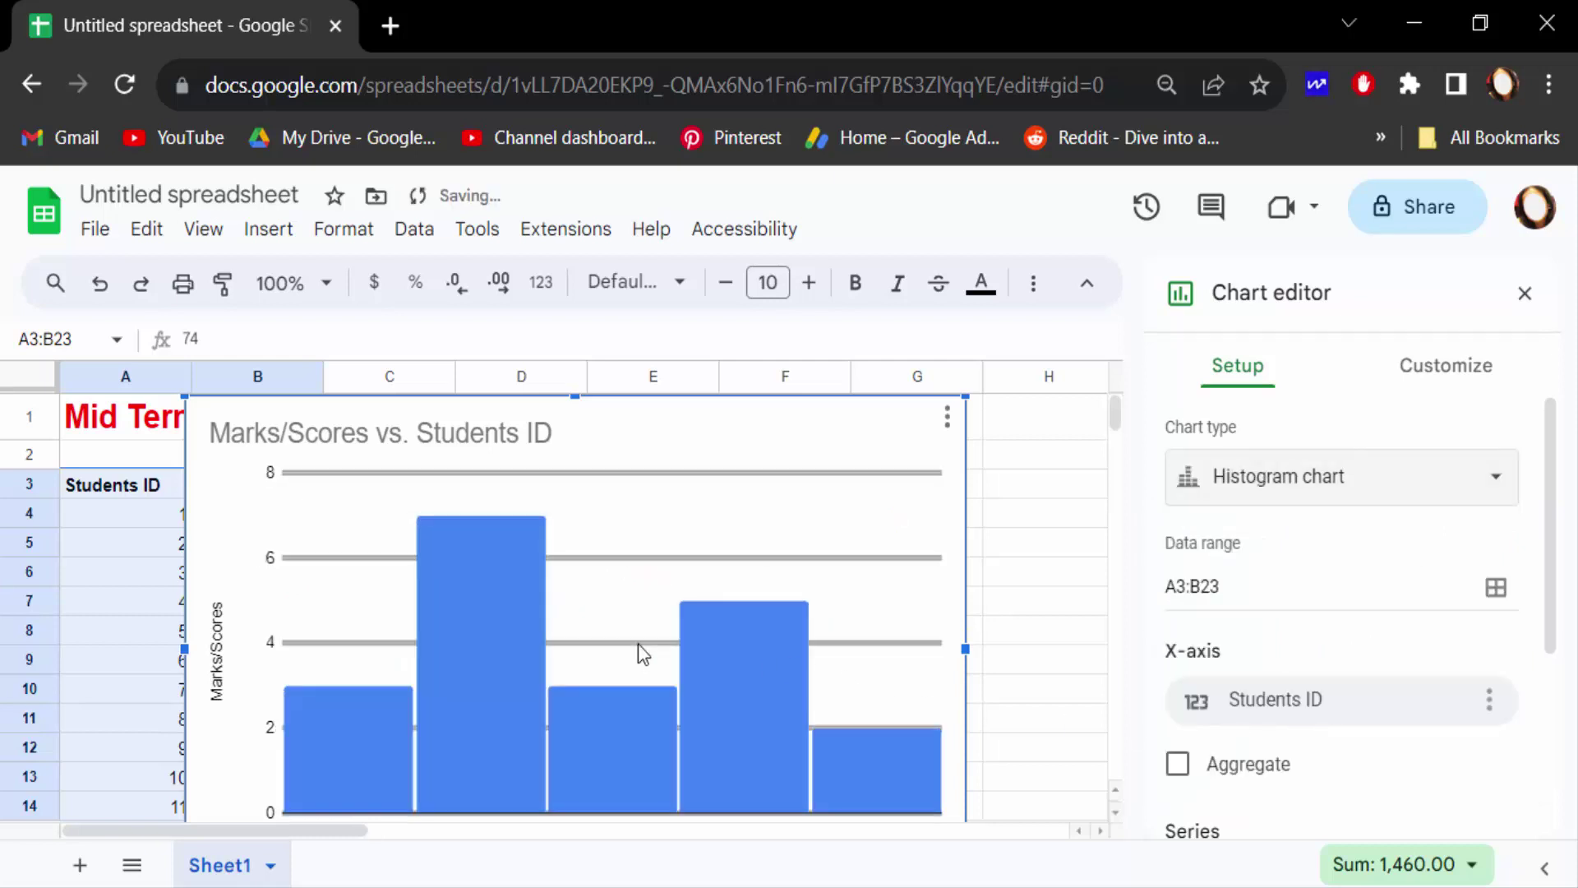
scroll(638, 645, "down", 2)
scroll(633, 646, "up", 2)
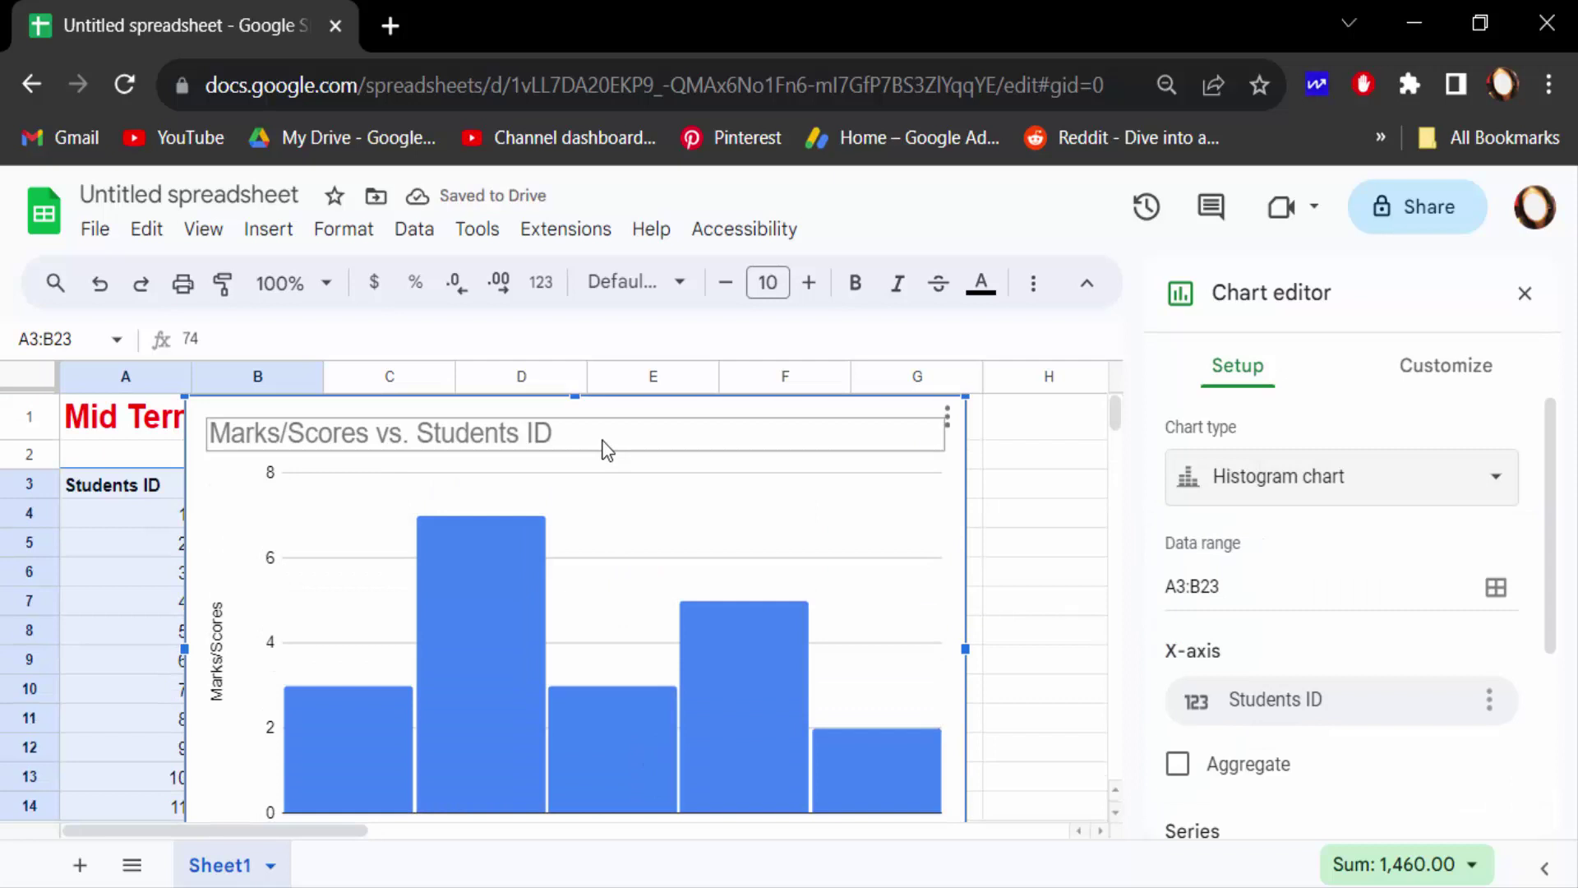
Move the chart toward column C and show the Customize options
left_click_drag(692, 424, 806, 451)
scroll(1239, 652, "down", 4)
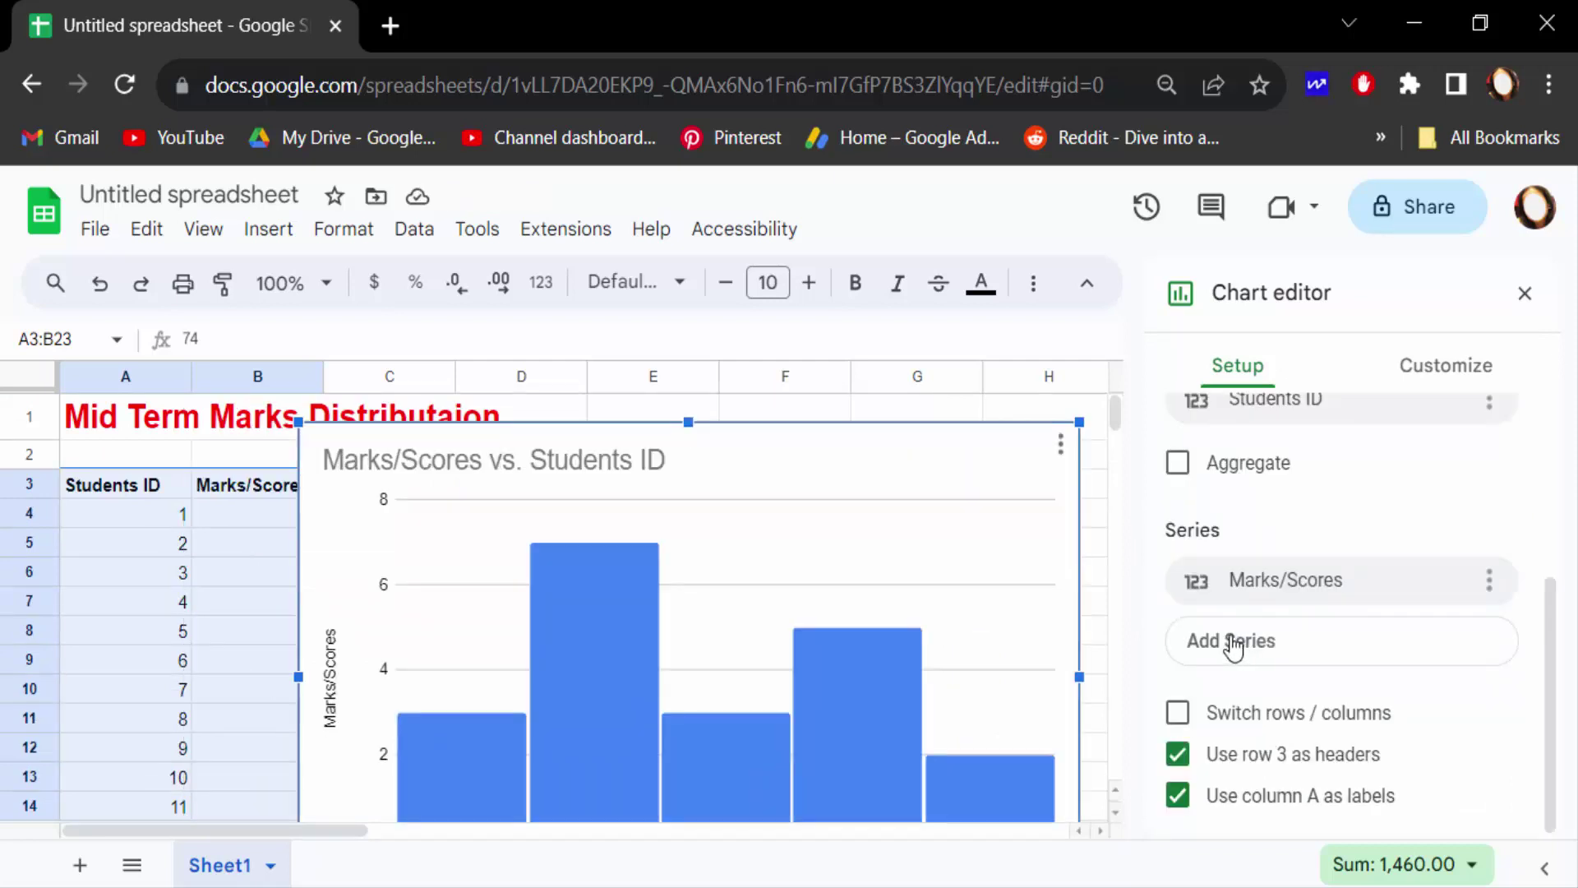
scroll(1232, 647, "up", 4)
left_click(1432, 377)
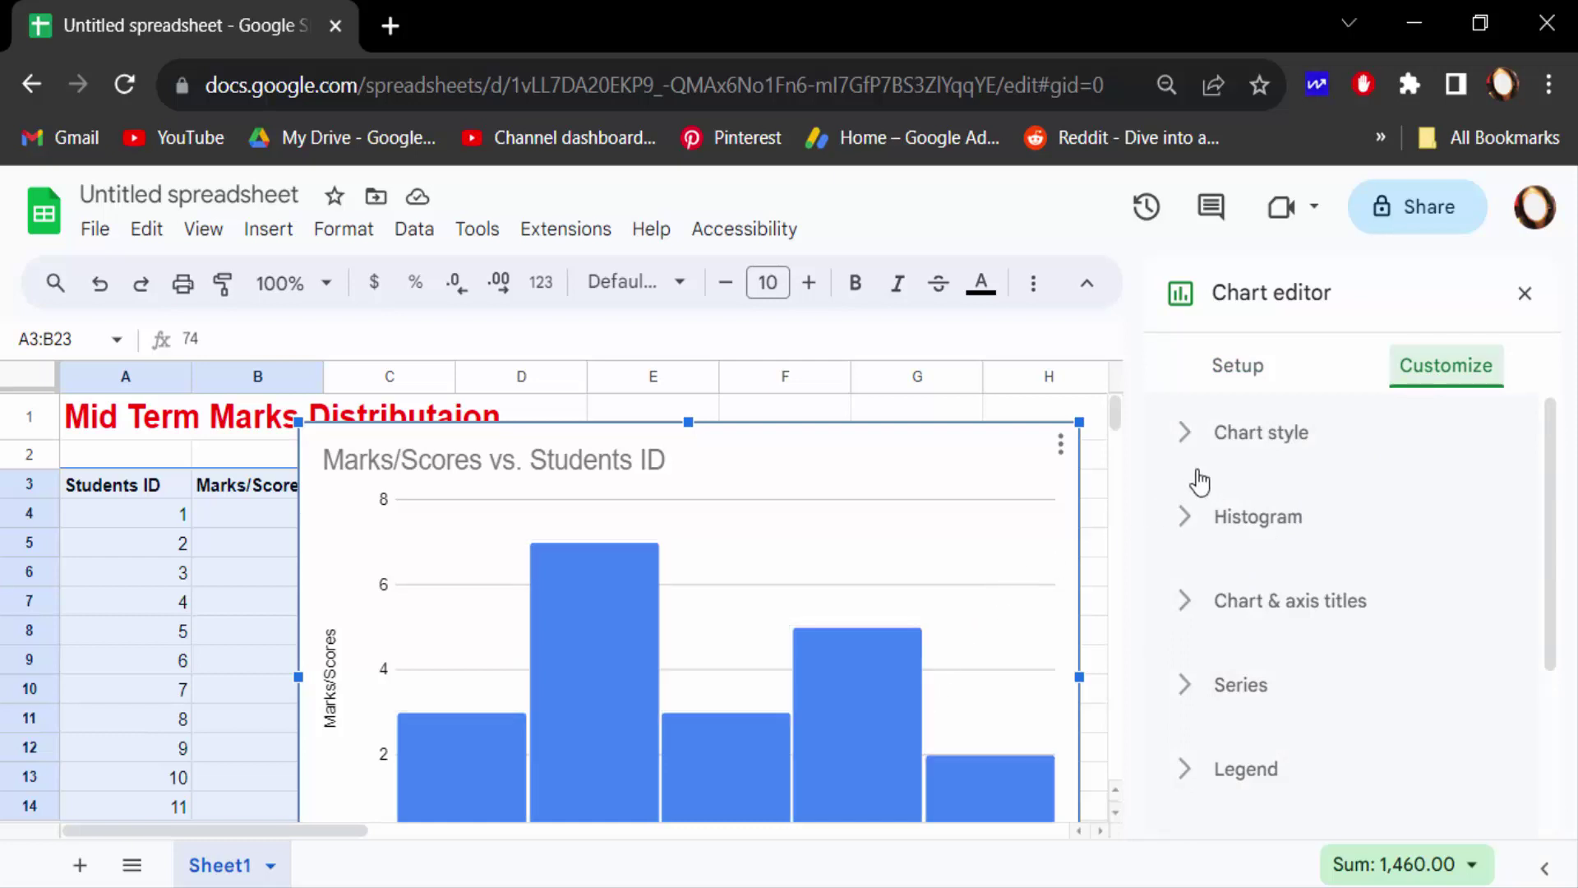
Replace the chart title with 'students mid term'
left_click(1229, 606)
scroll(1240, 673, "down", 2)
triple_click(1217, 651)
type("students mid t")
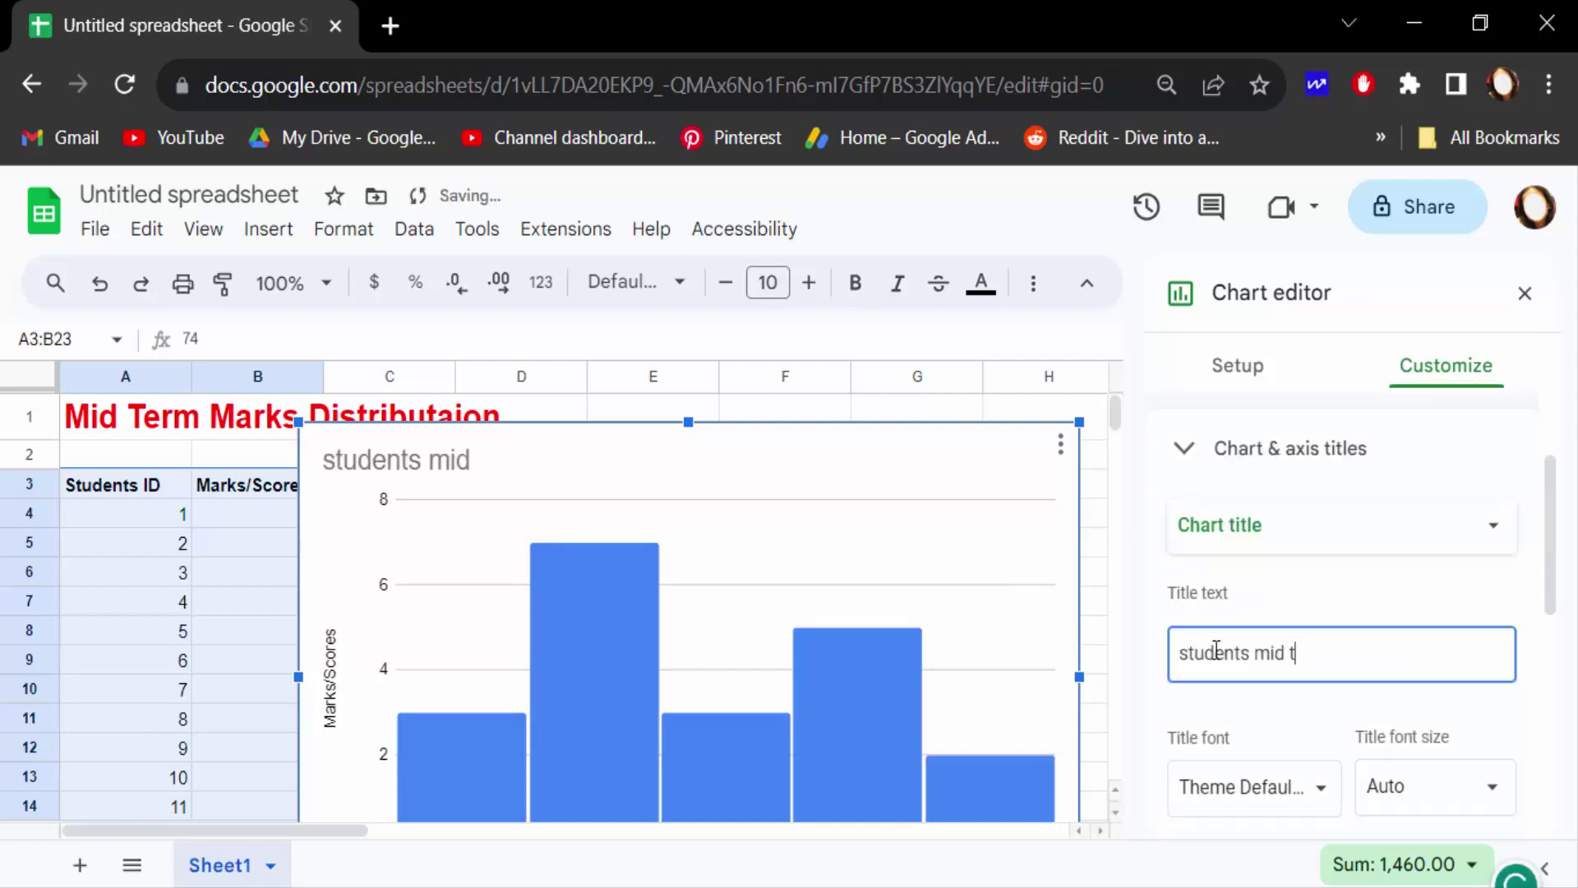
type("erm")
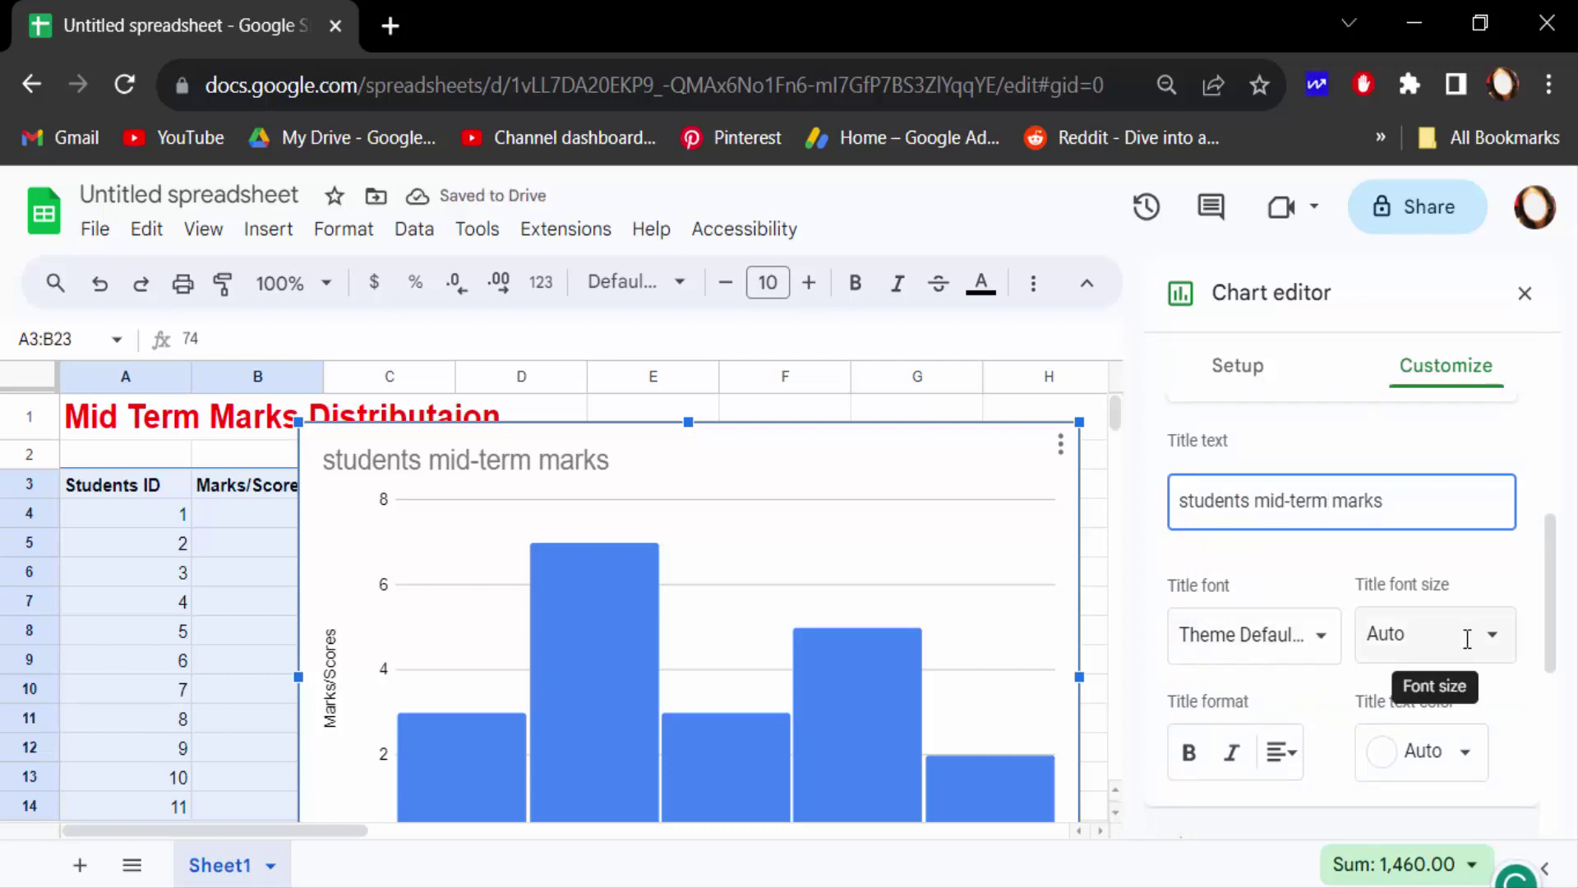
Set the chart title to font size 20 and make it bold
left_click(1494, 644)
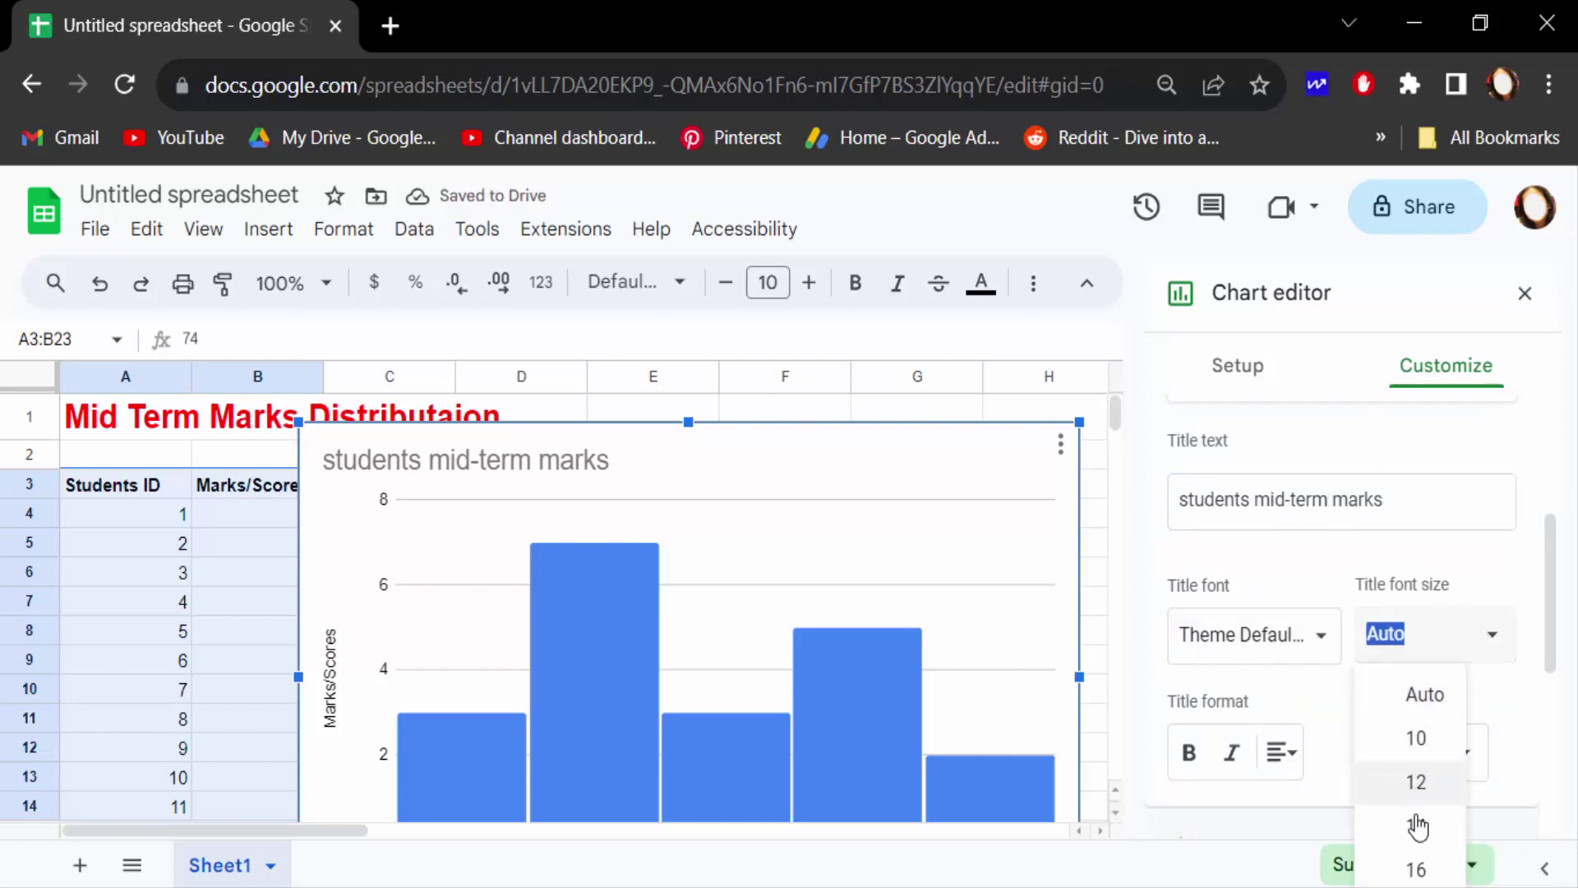
left_click(1413, 864)
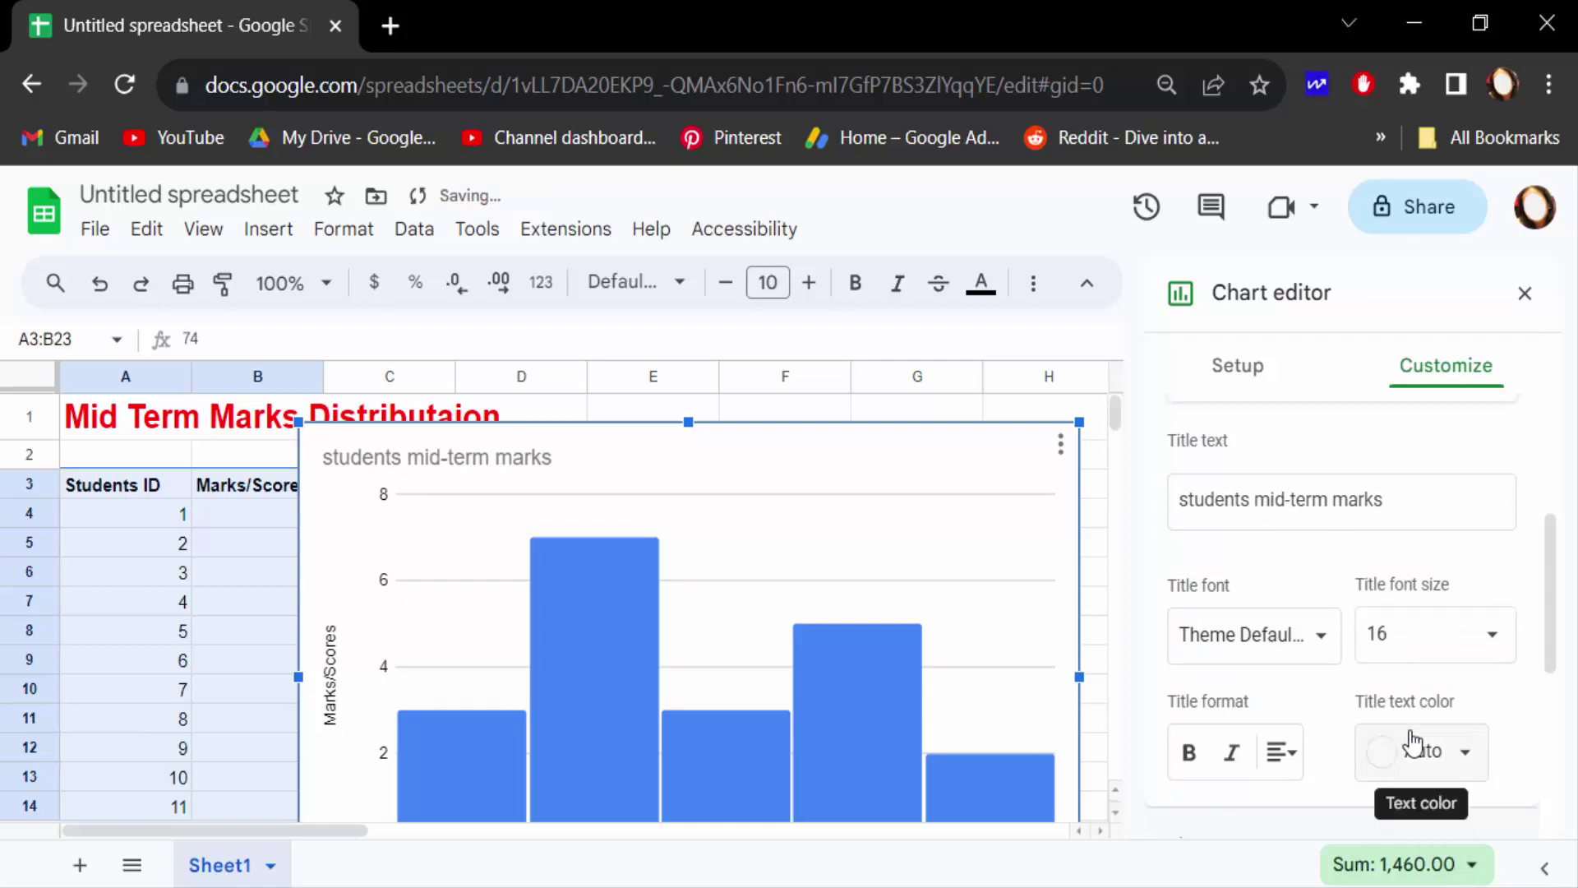
left_click(1506, 652)
scroll(1462, 796, "down", 5)
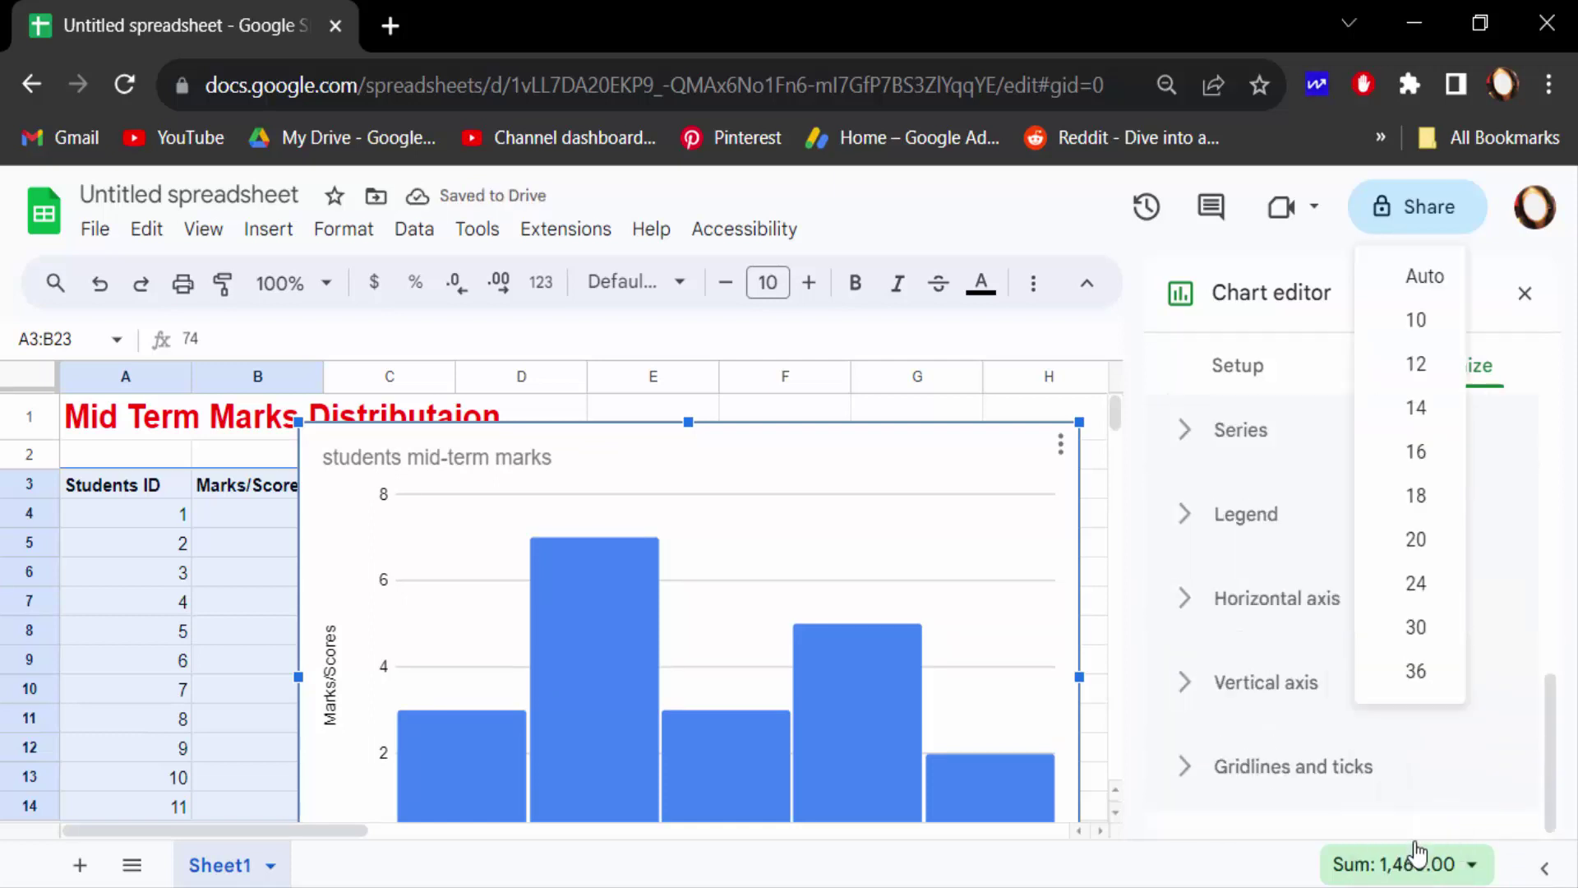
left_click(1416, 539)
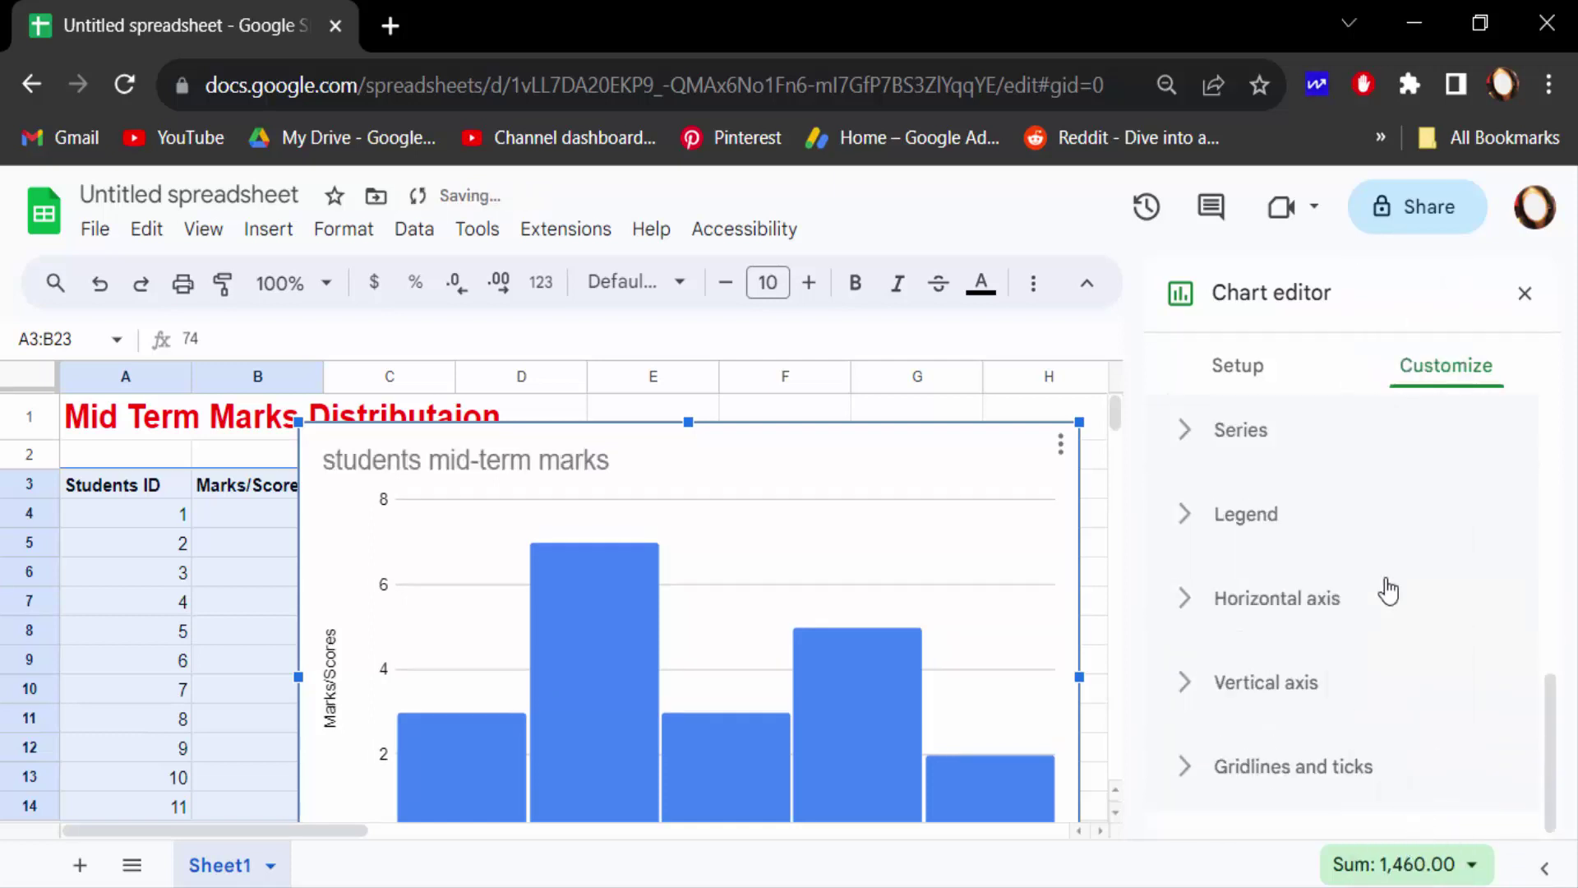
scroll(1324, 575, "up", 4)
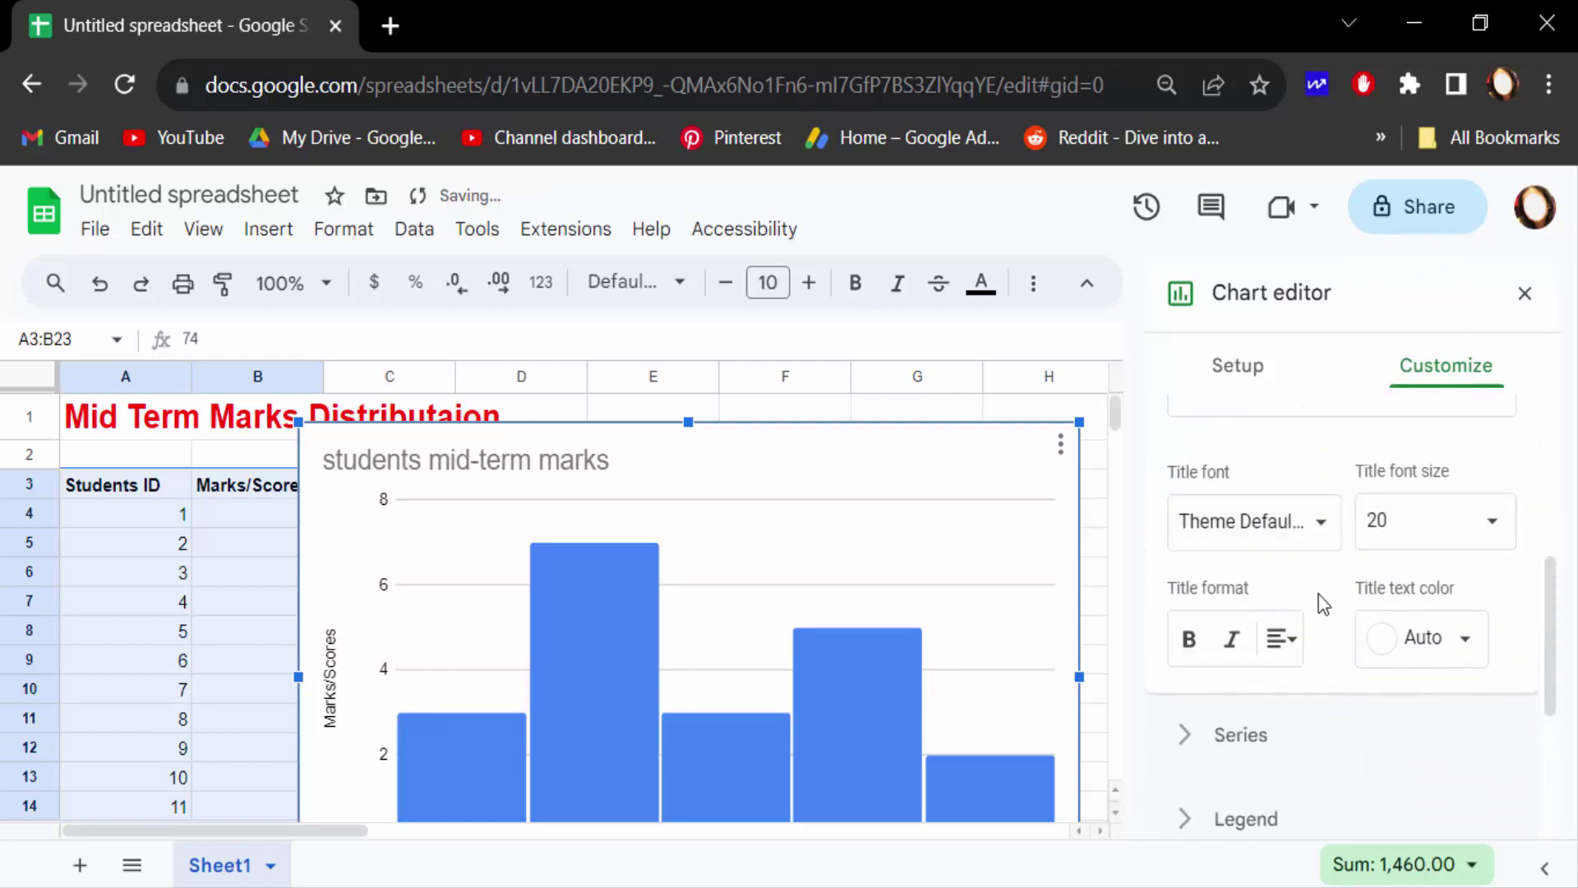
left_click(1189, 639)
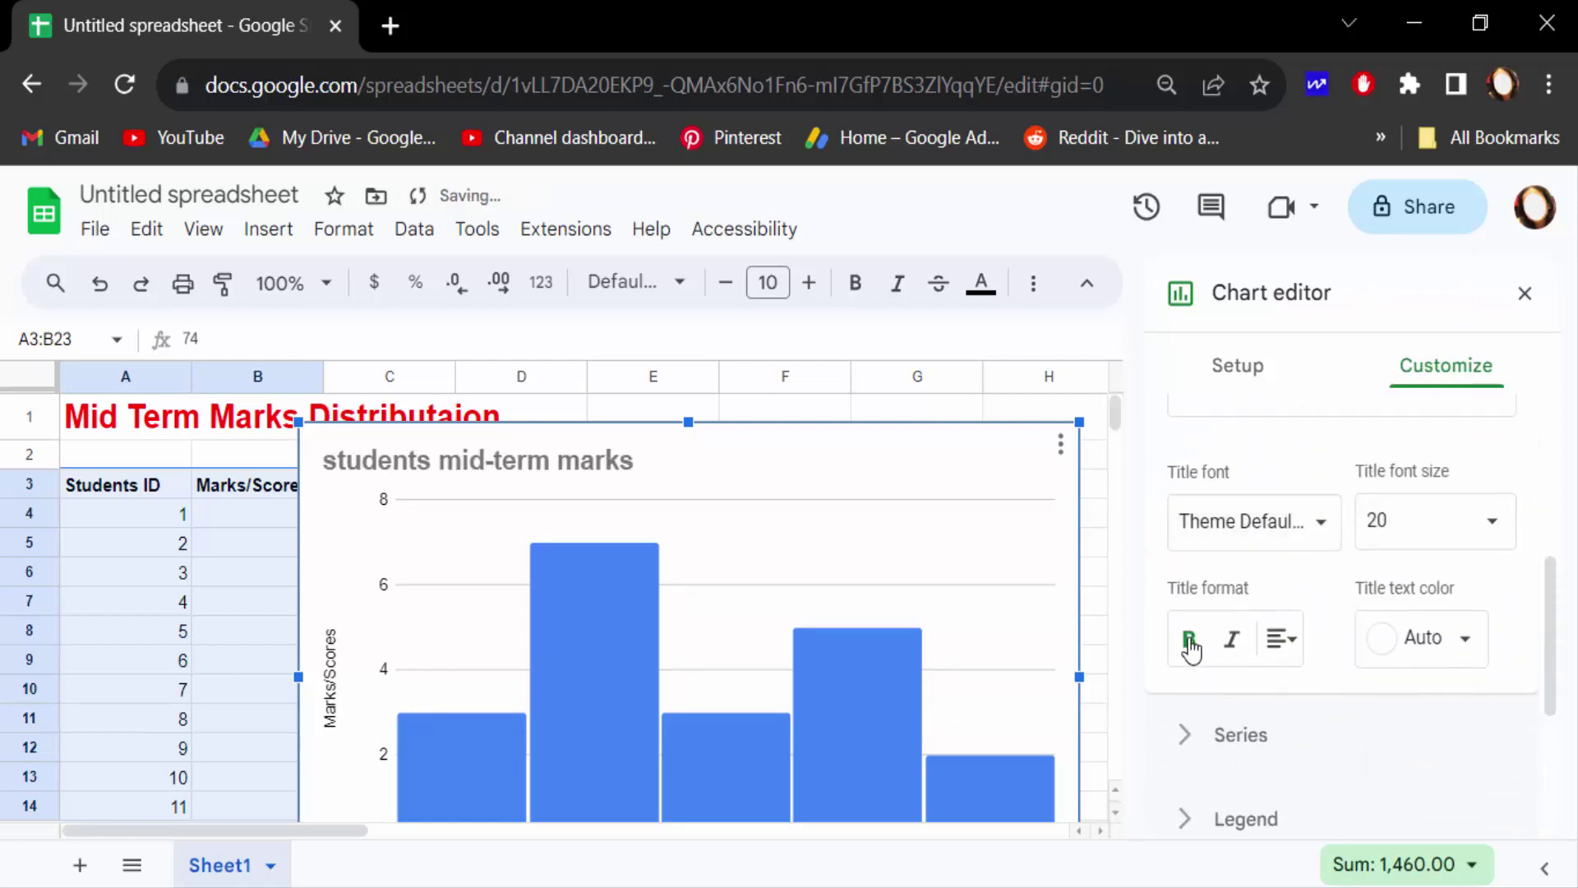
Color the chart title red and enlarge its font size further
left_click(1463, 641)
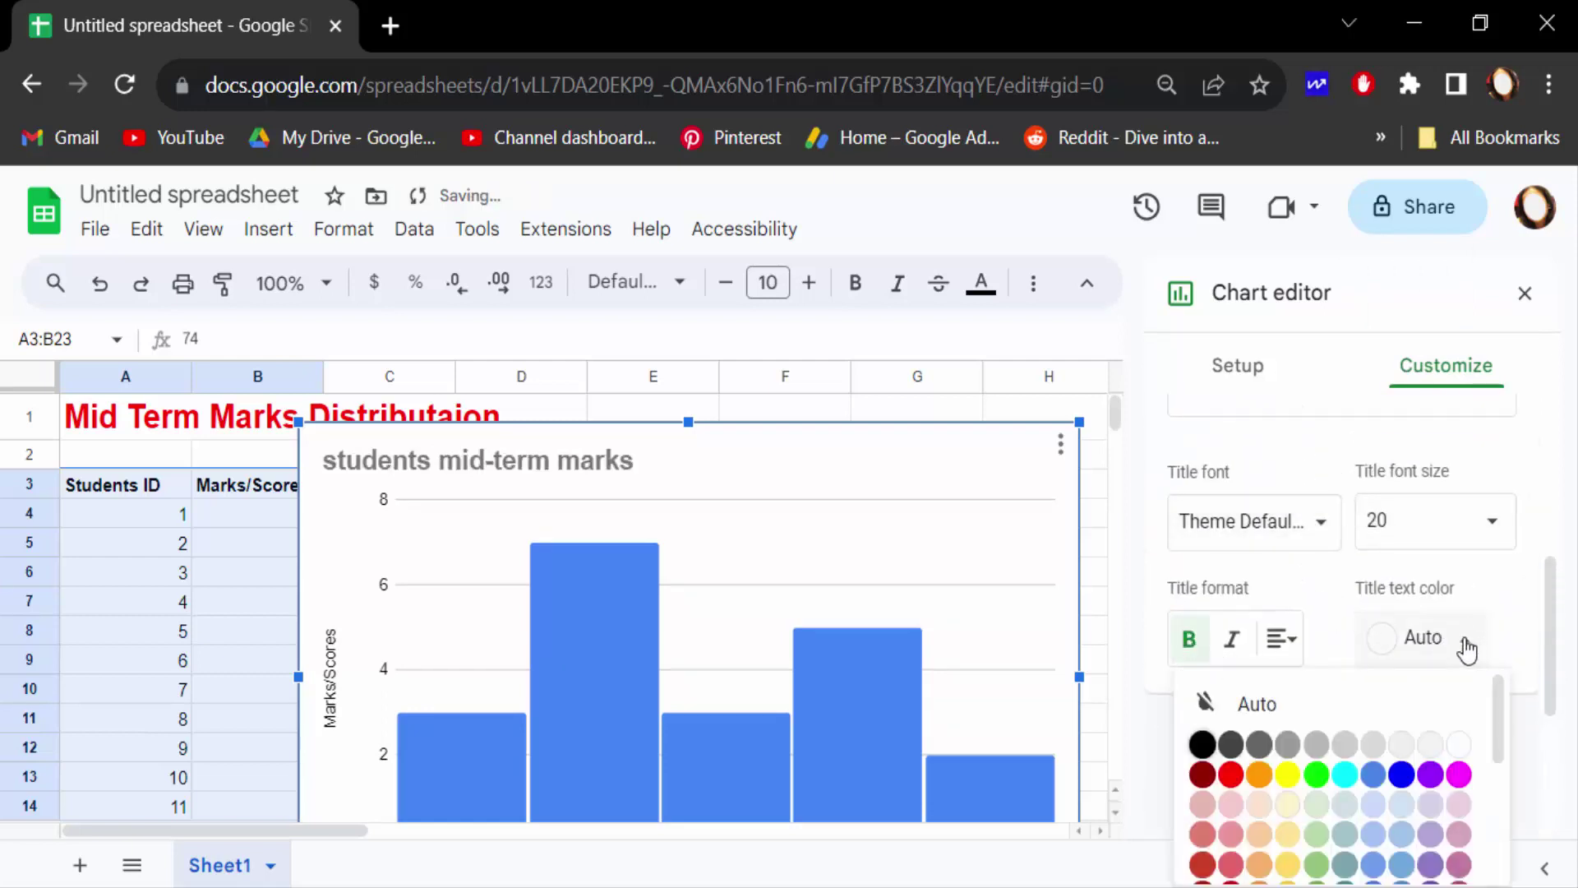
left_click(1230, 775)
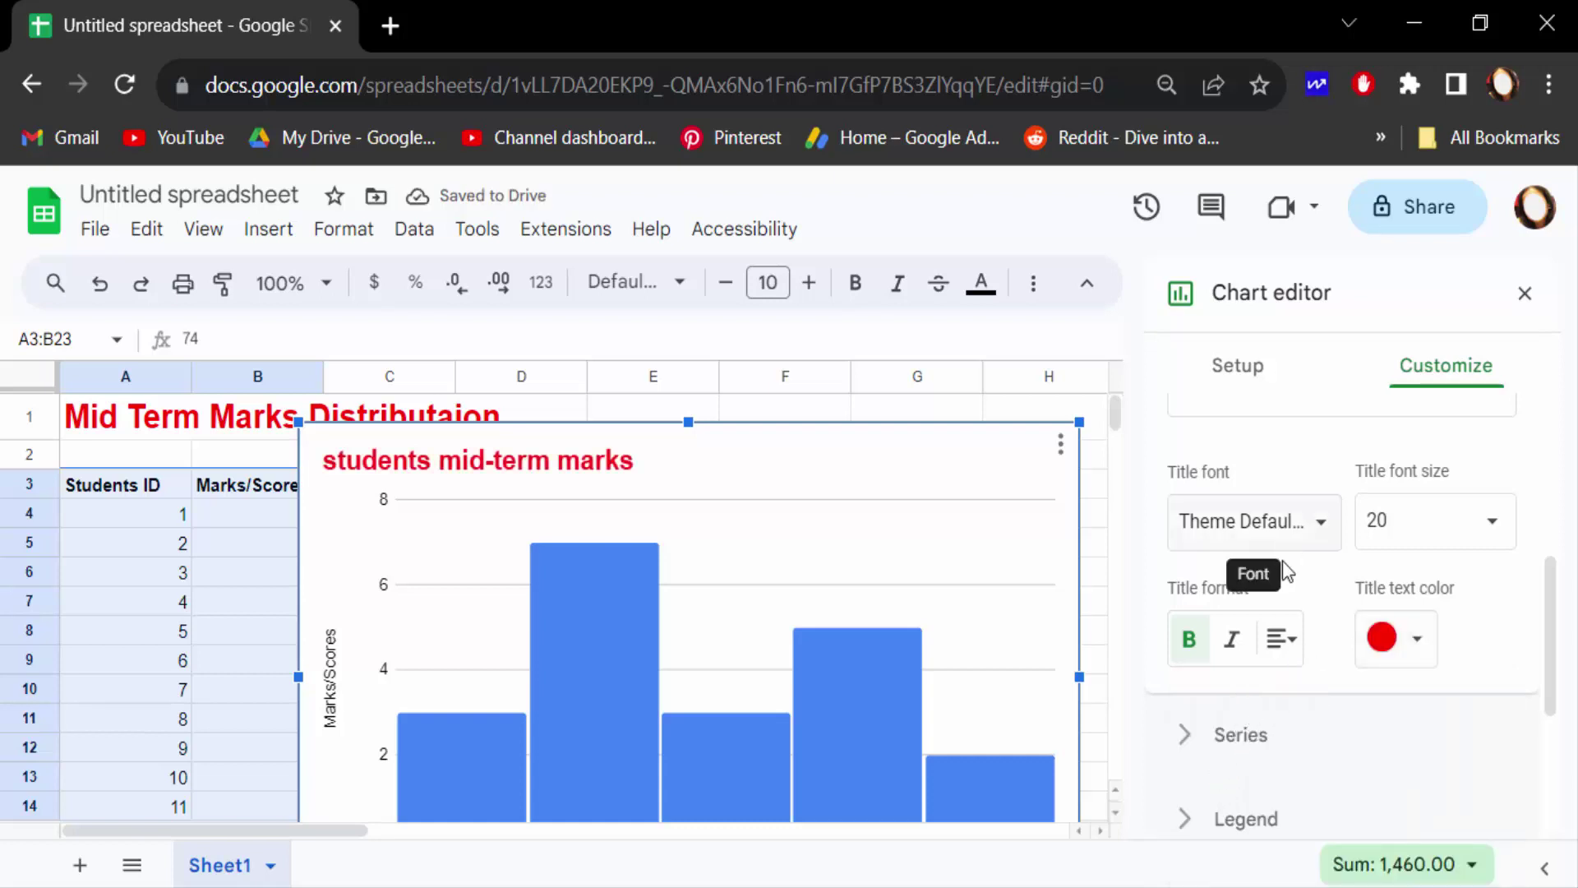
left_click(1476, 535)
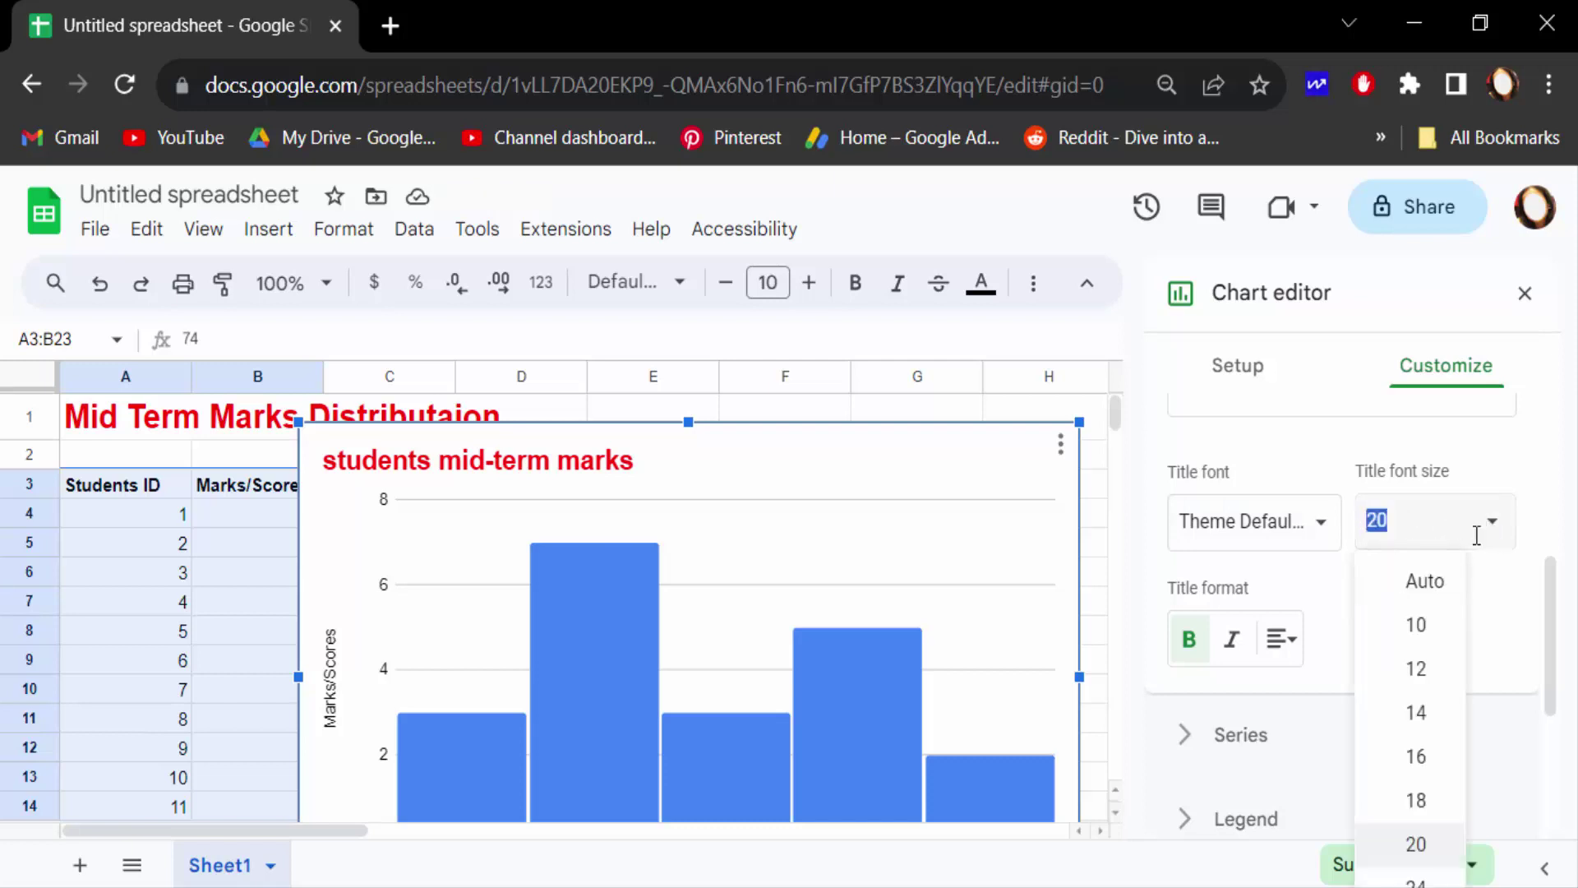
left_click(1415, 881)
left_click(888, 599)
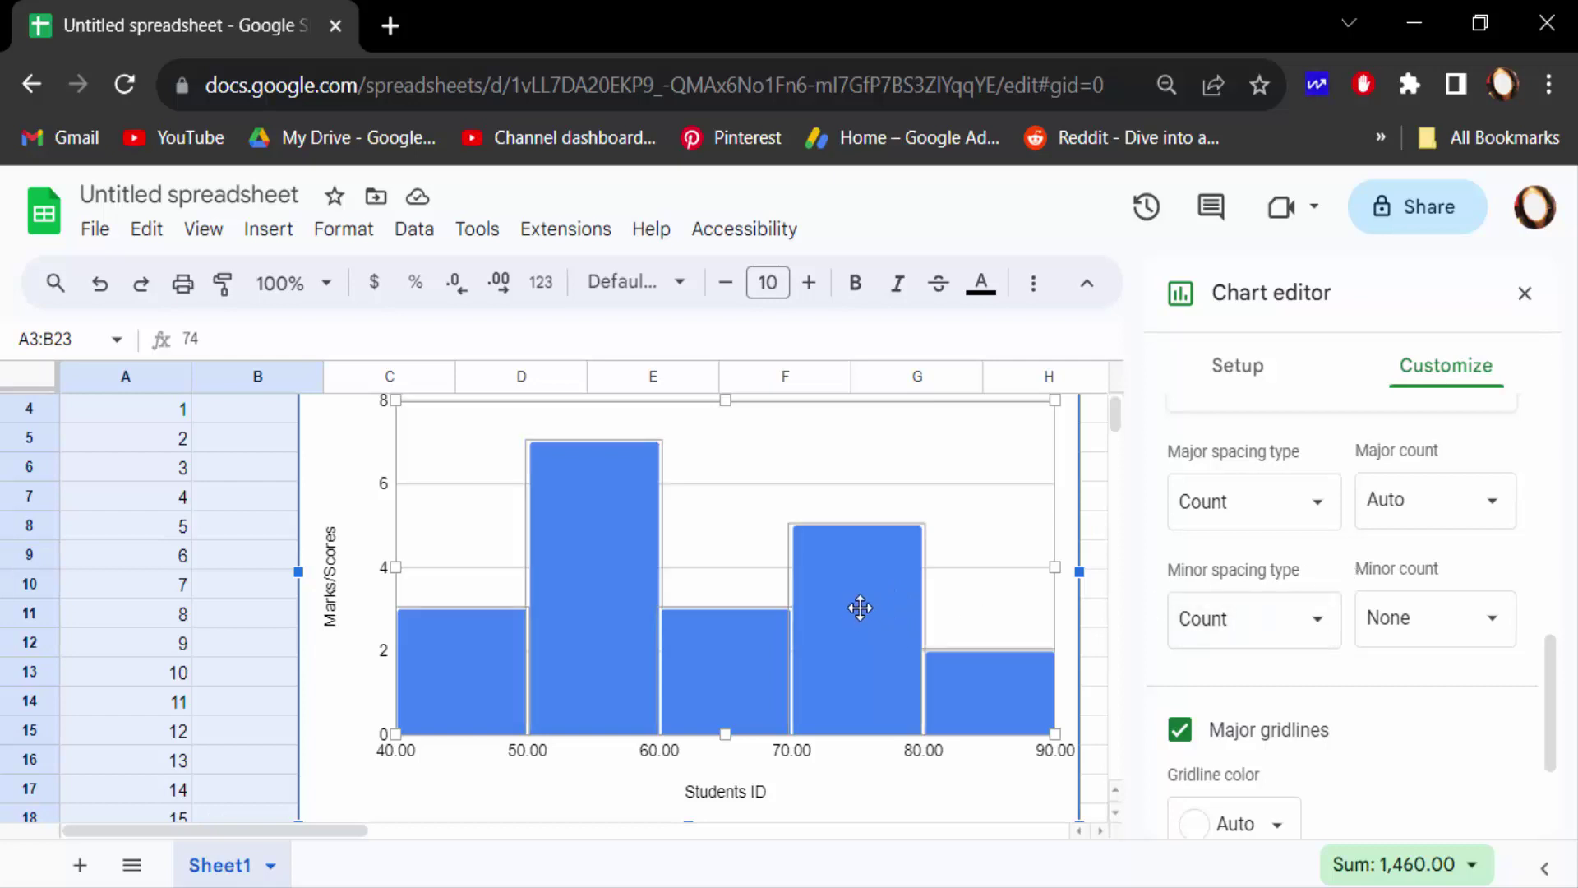
Fill the histogram's Marks/Scores bars with purple
left_click(860, 607)
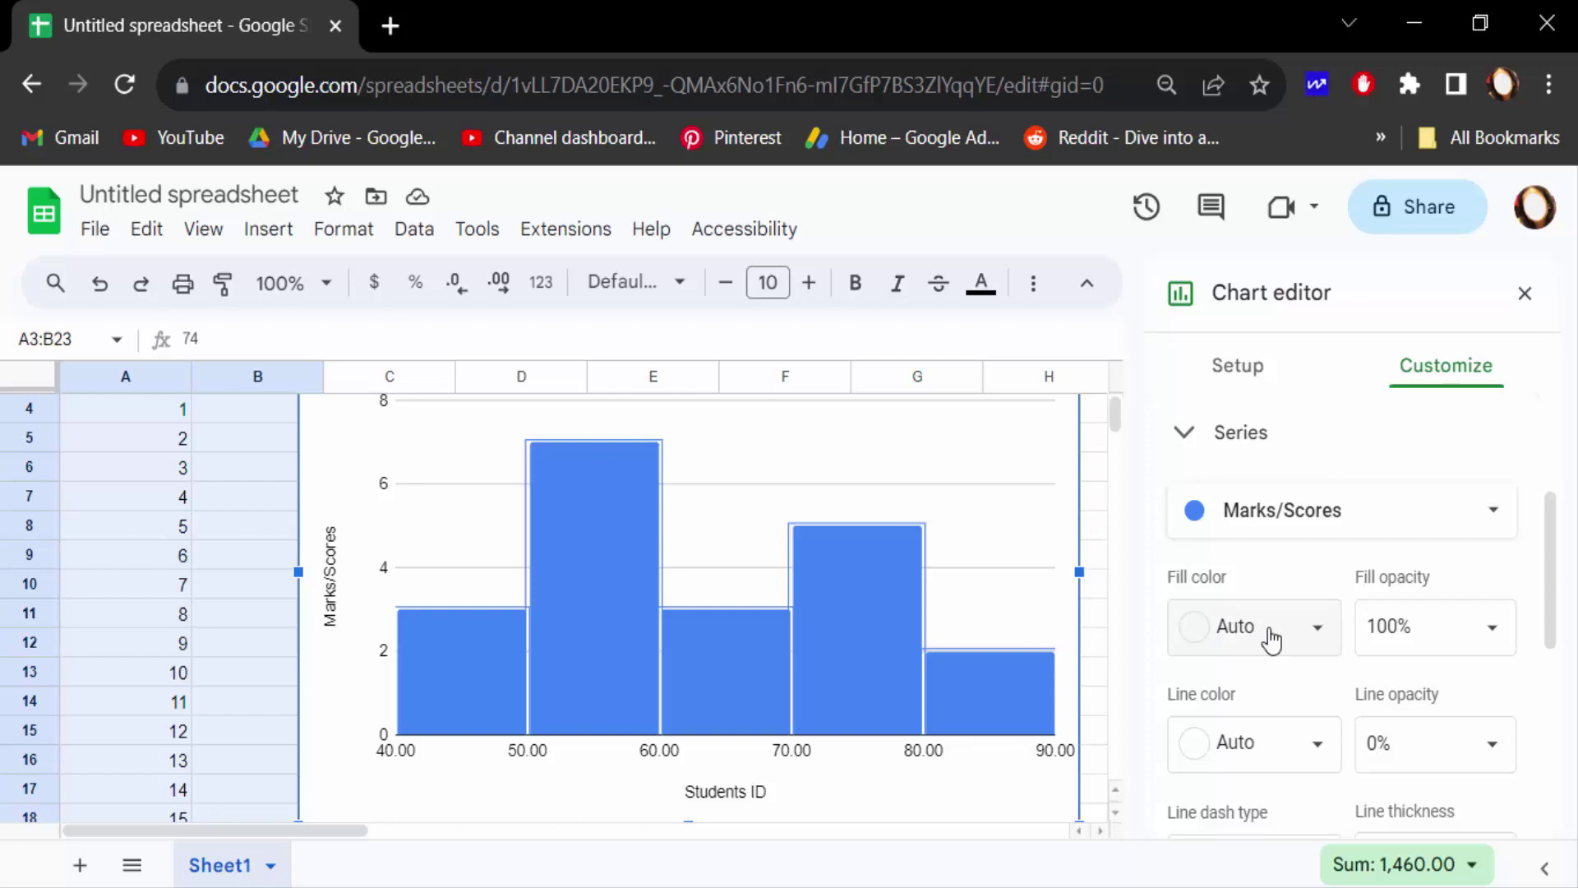
left_click(1306, 639)
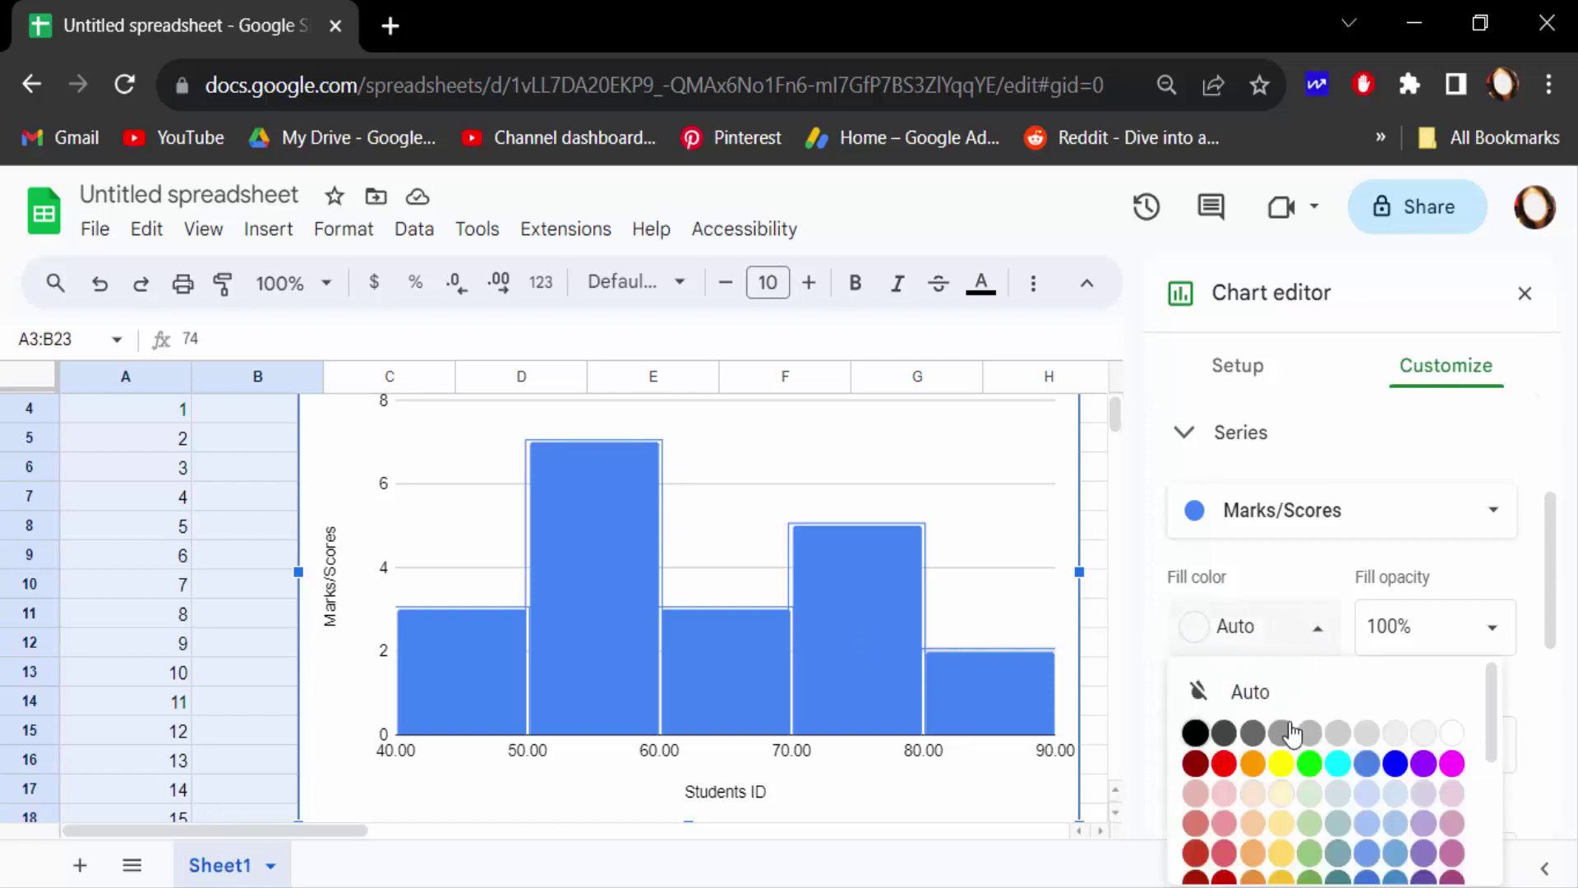
left_click(1424, 764)
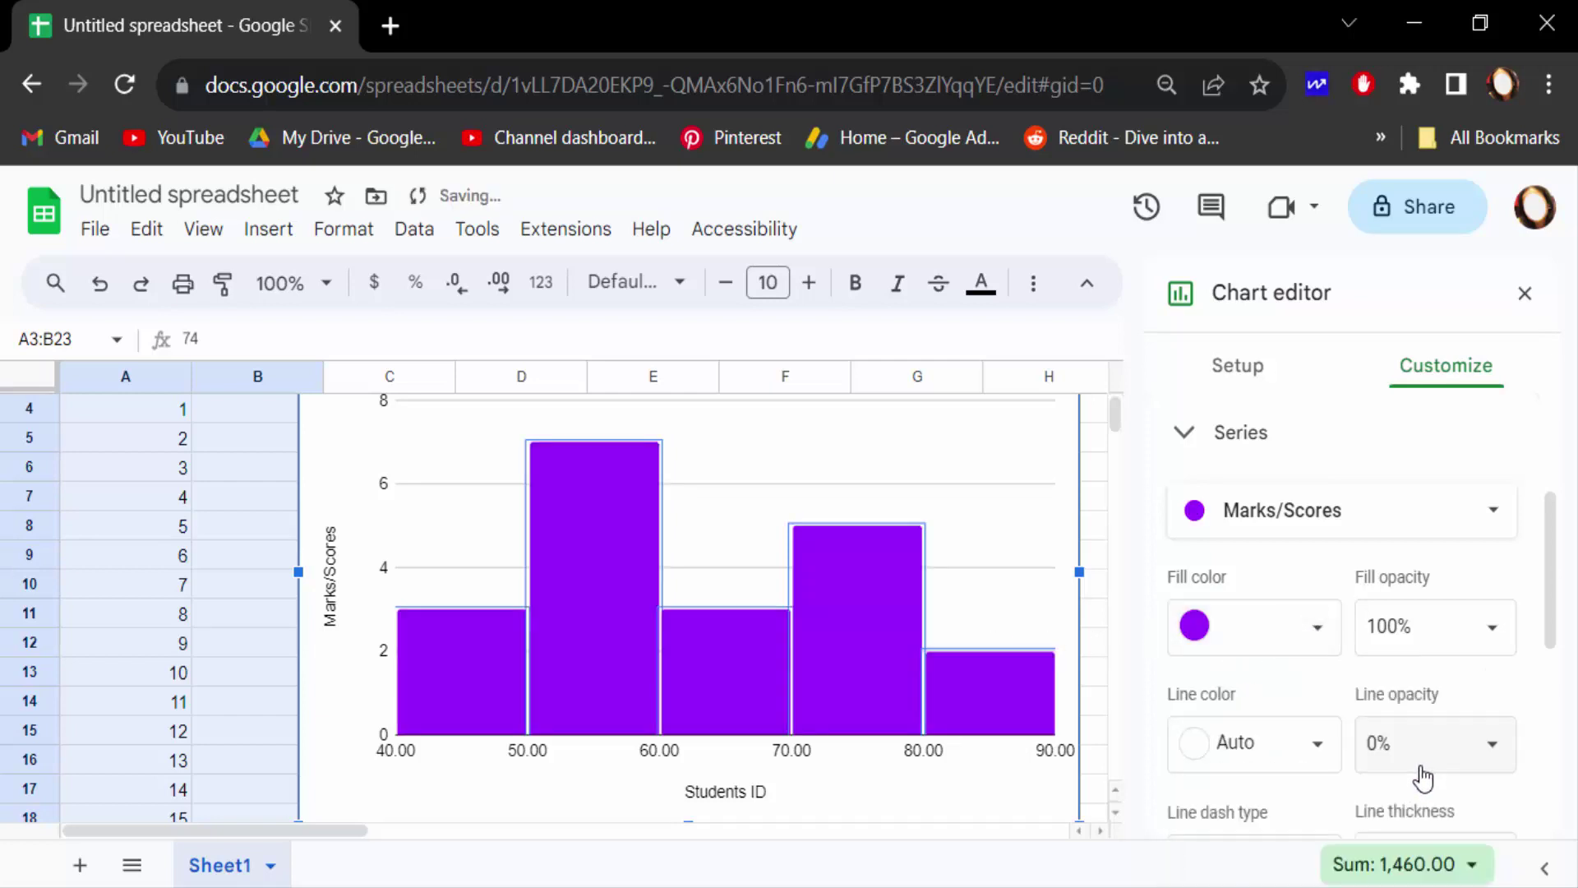
Check the bar outline and opacity, keeping outline opacity 0% and fill opacity 100%
scroll(1319, 751, "down", 2)
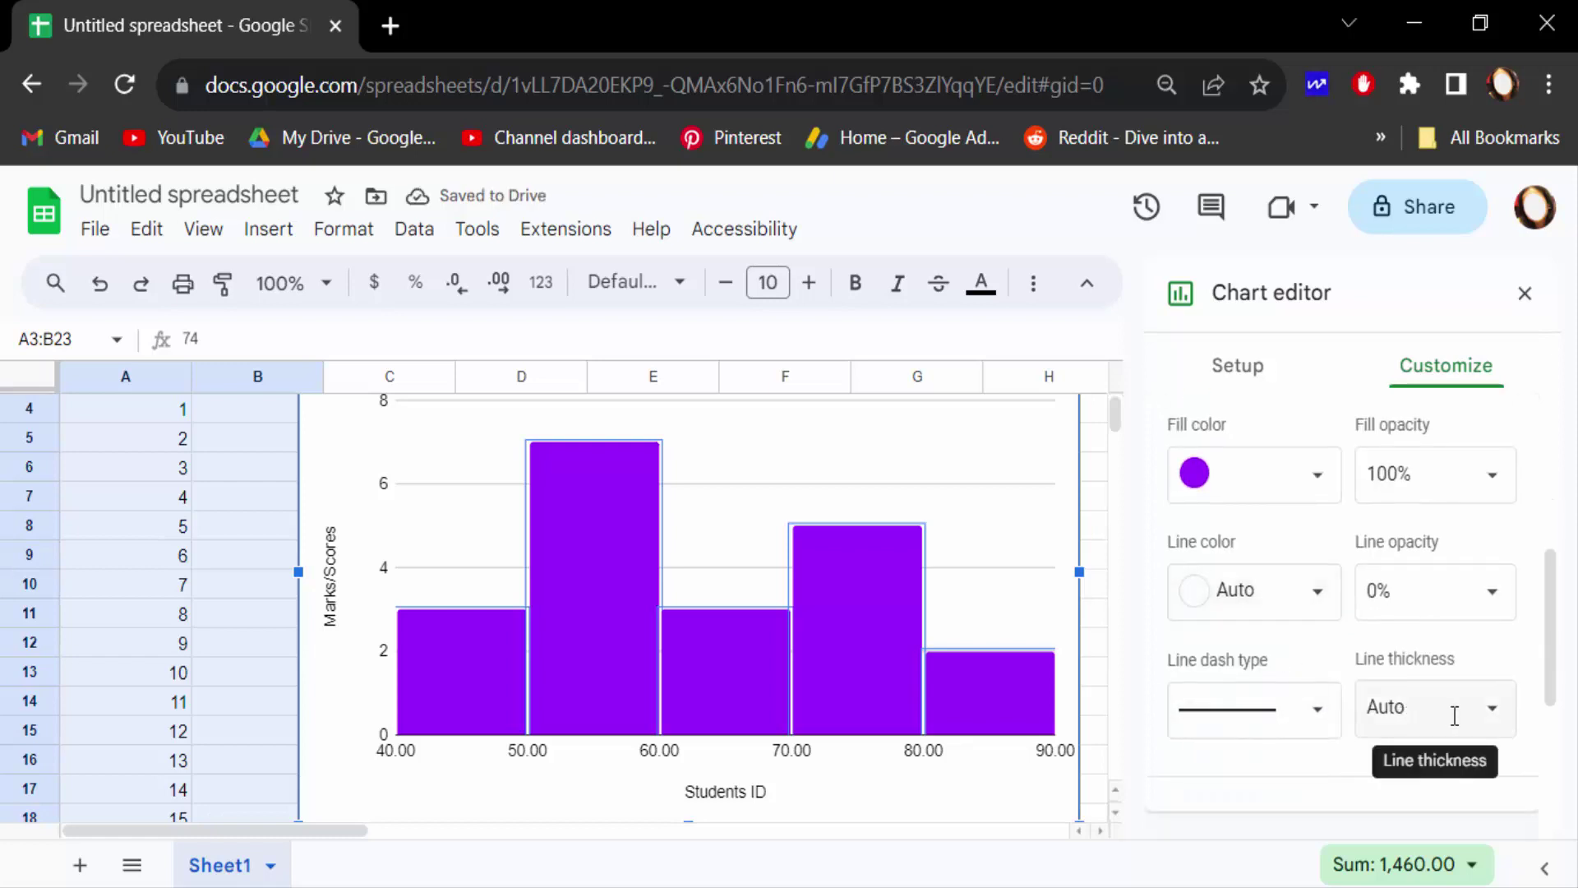
left_click(1498, 715)
left_click(1497, 715)
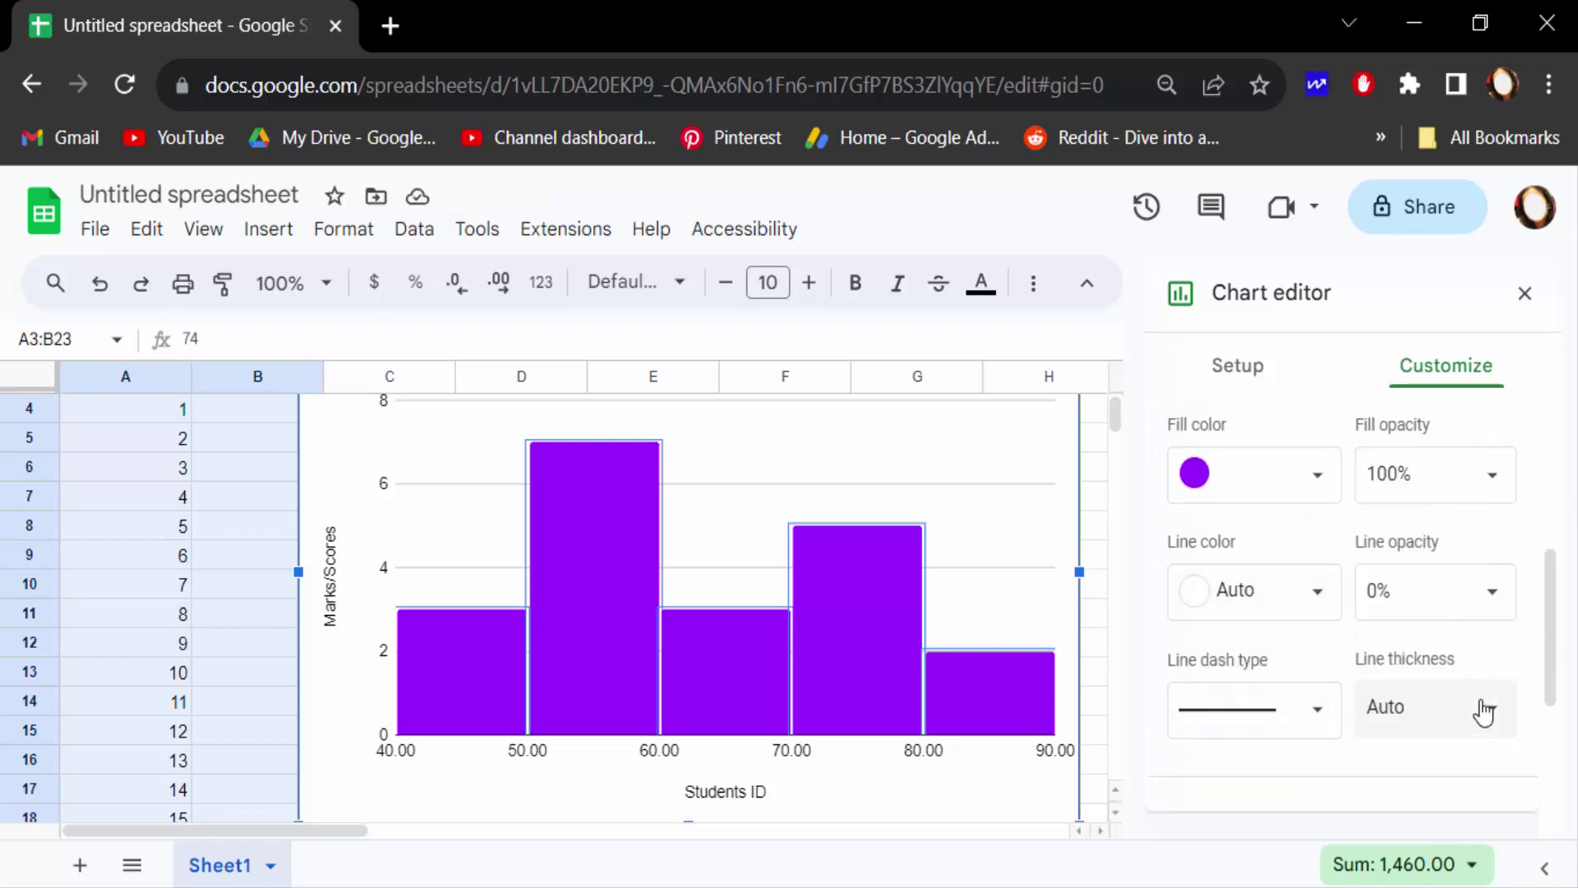
left_click(1490, 596)
left_click(1492, 606)
left_click(1490, 487)
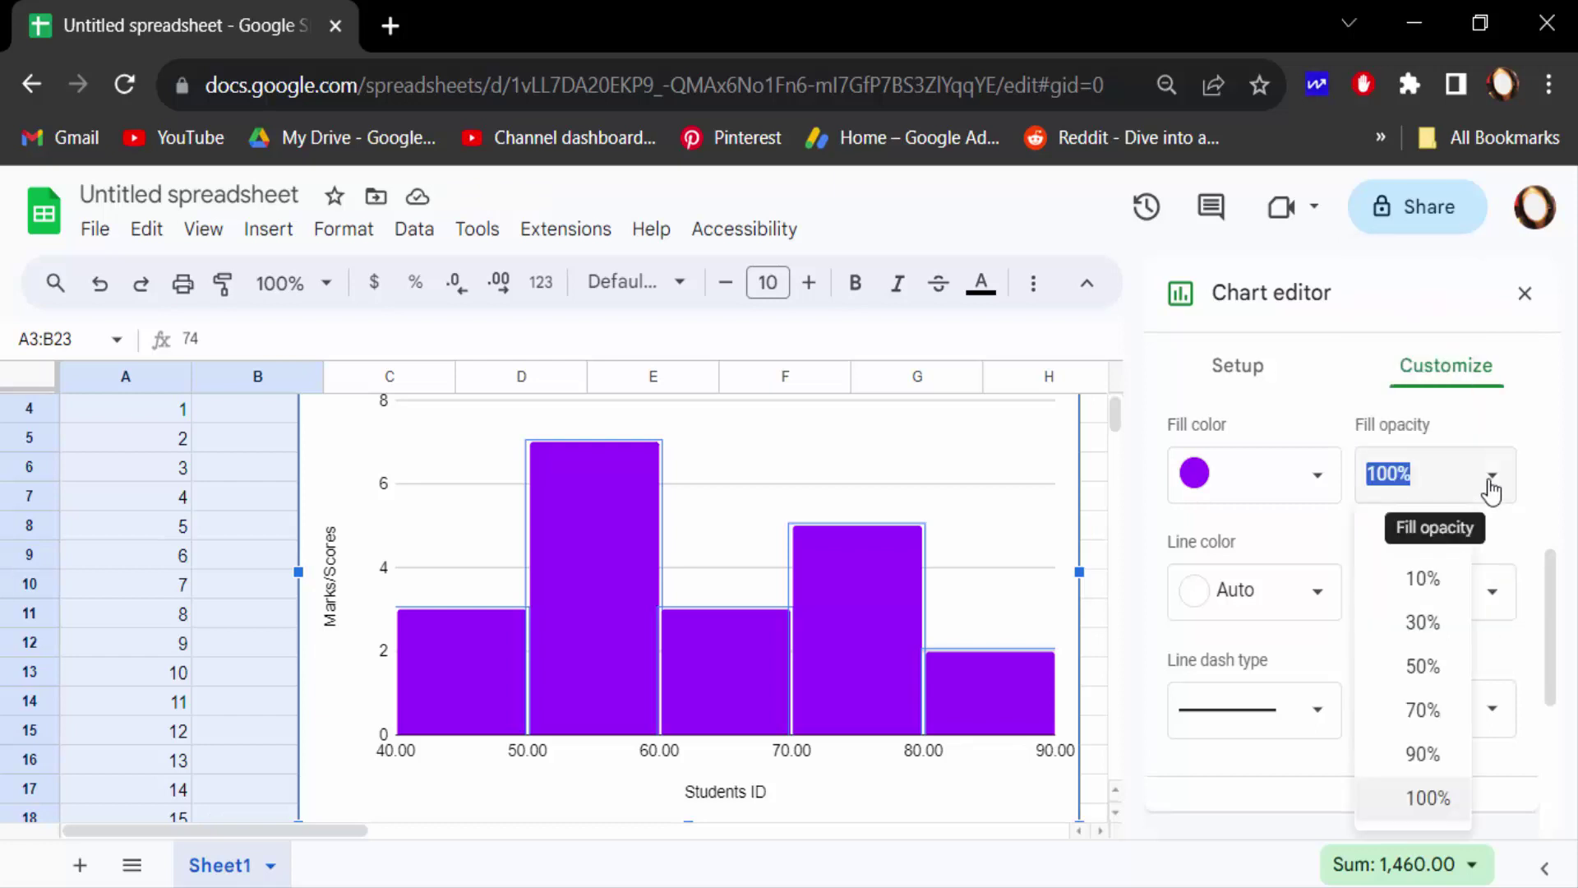
left_click(1491, 489)
scroll(1270, 649, "up", 3)
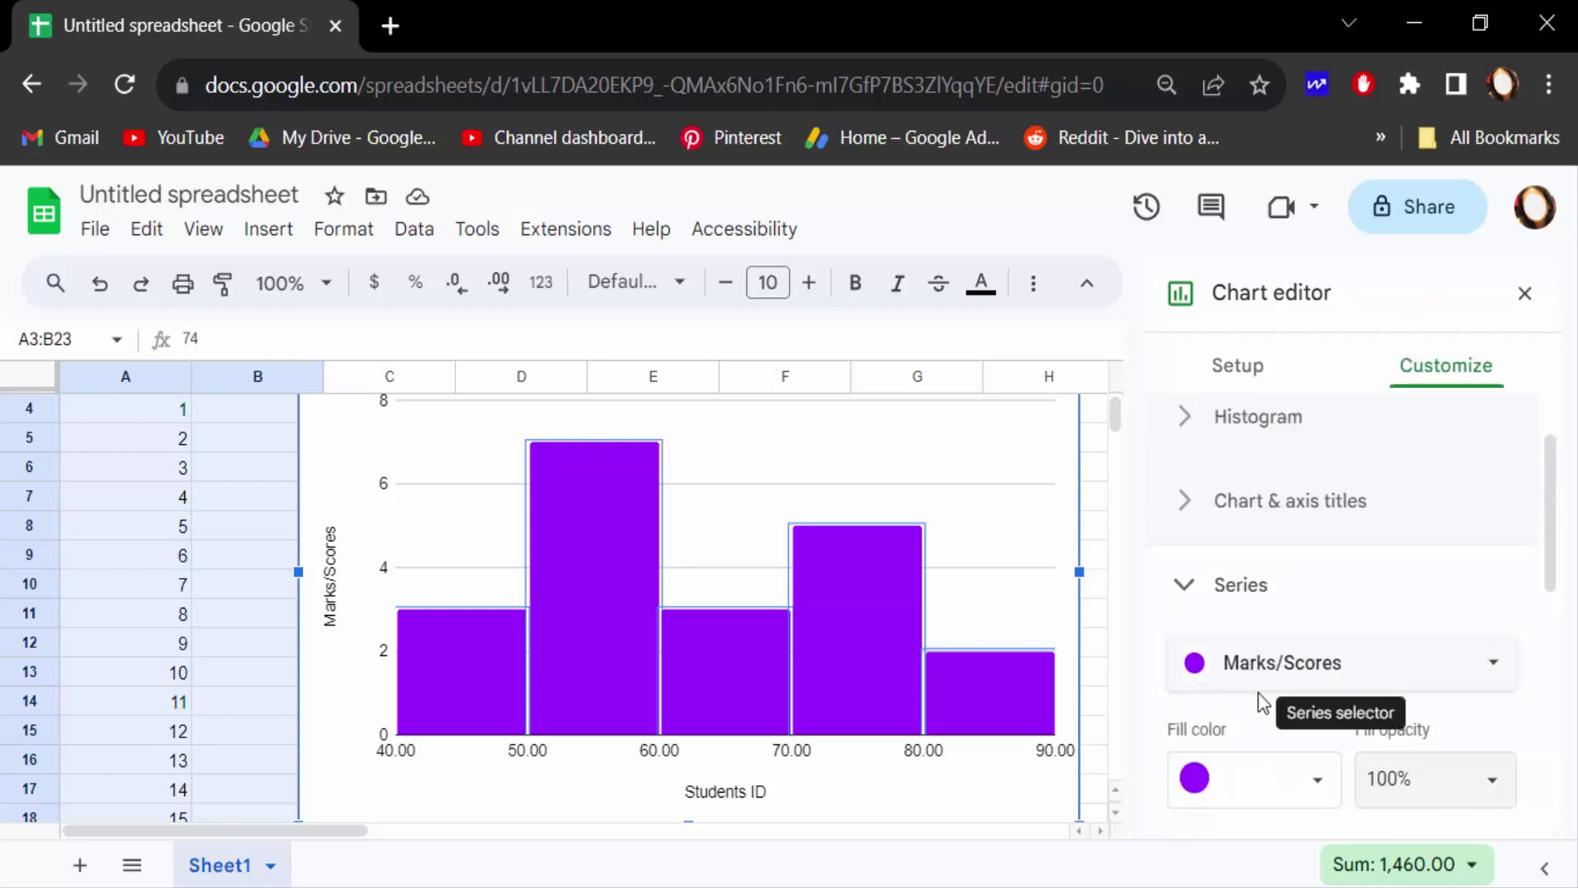
scroll(1270, 695, "down", 3)
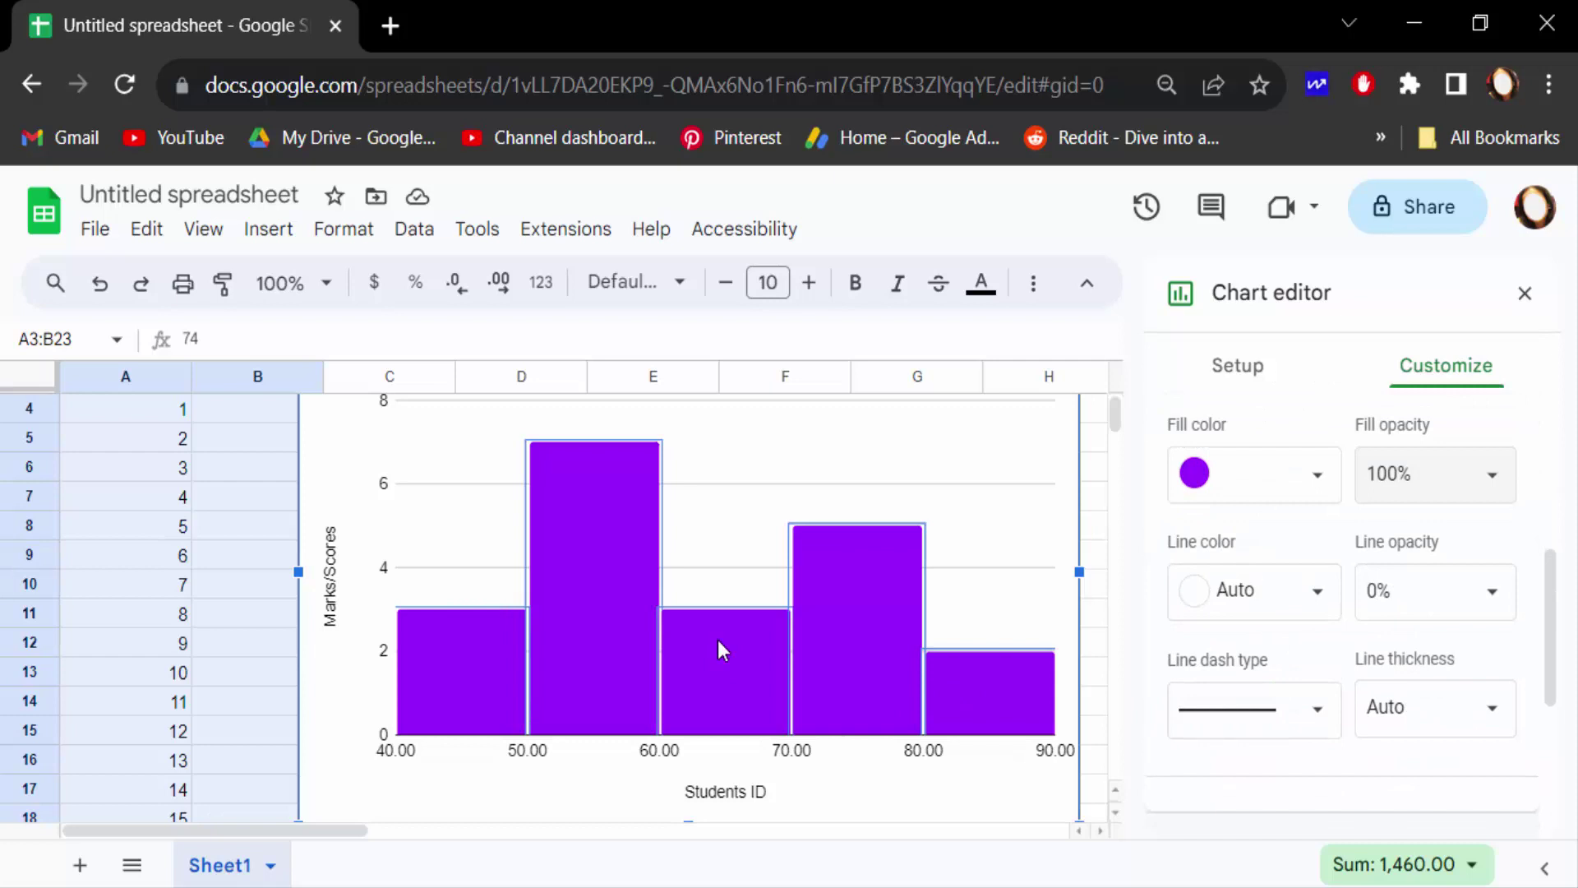
Set the Marks/Scores axis title to bold size 16, leaving its color on Auto
scroll(711, 628, "up", 2)
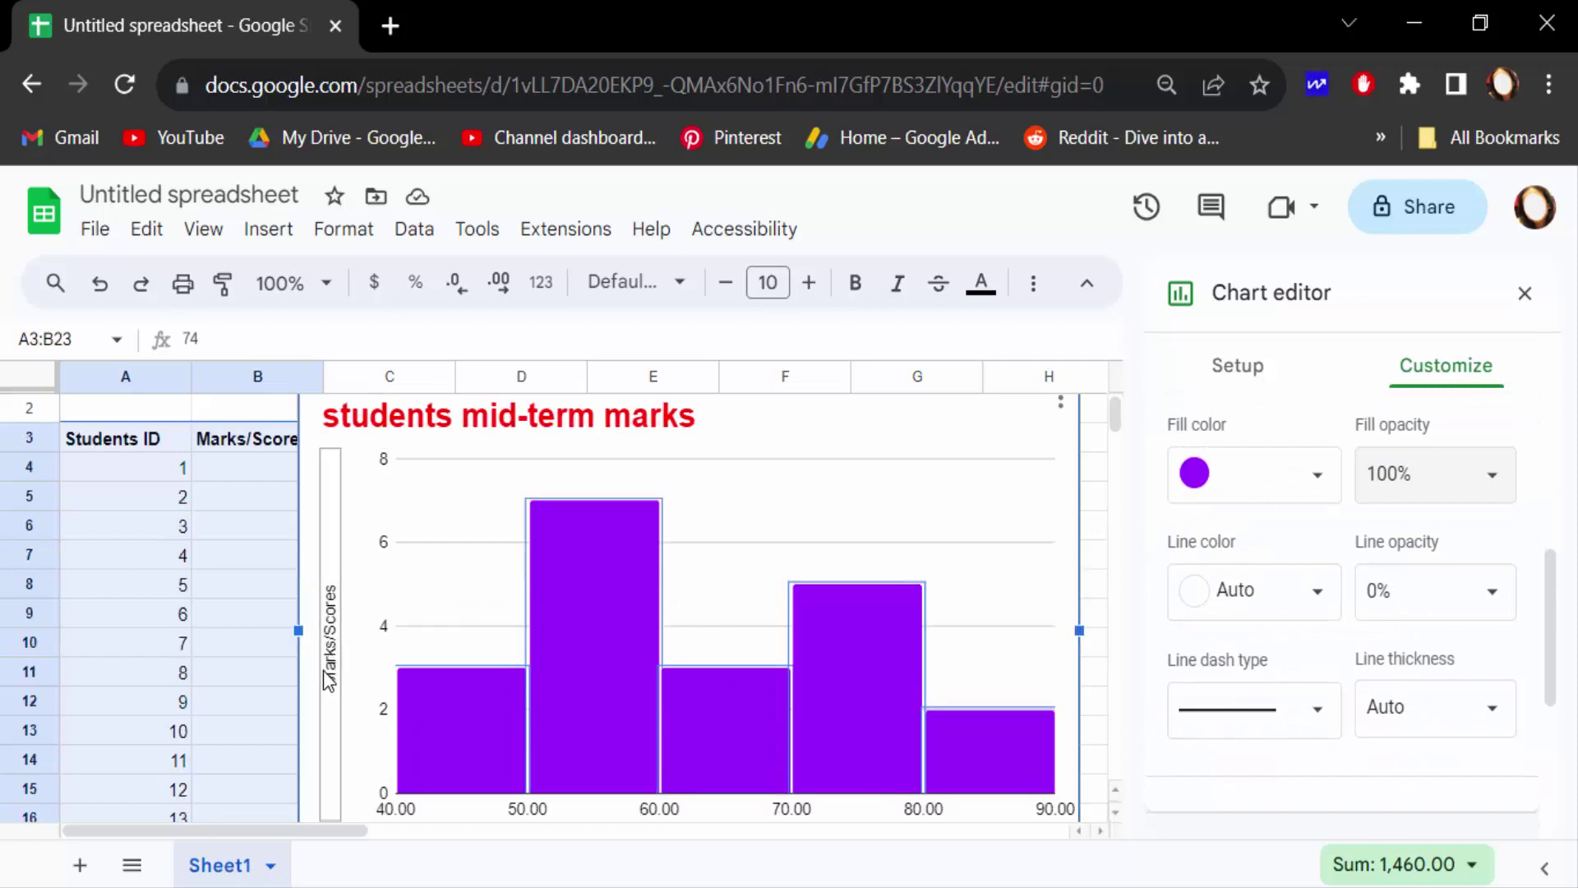
left_click(332, 649)
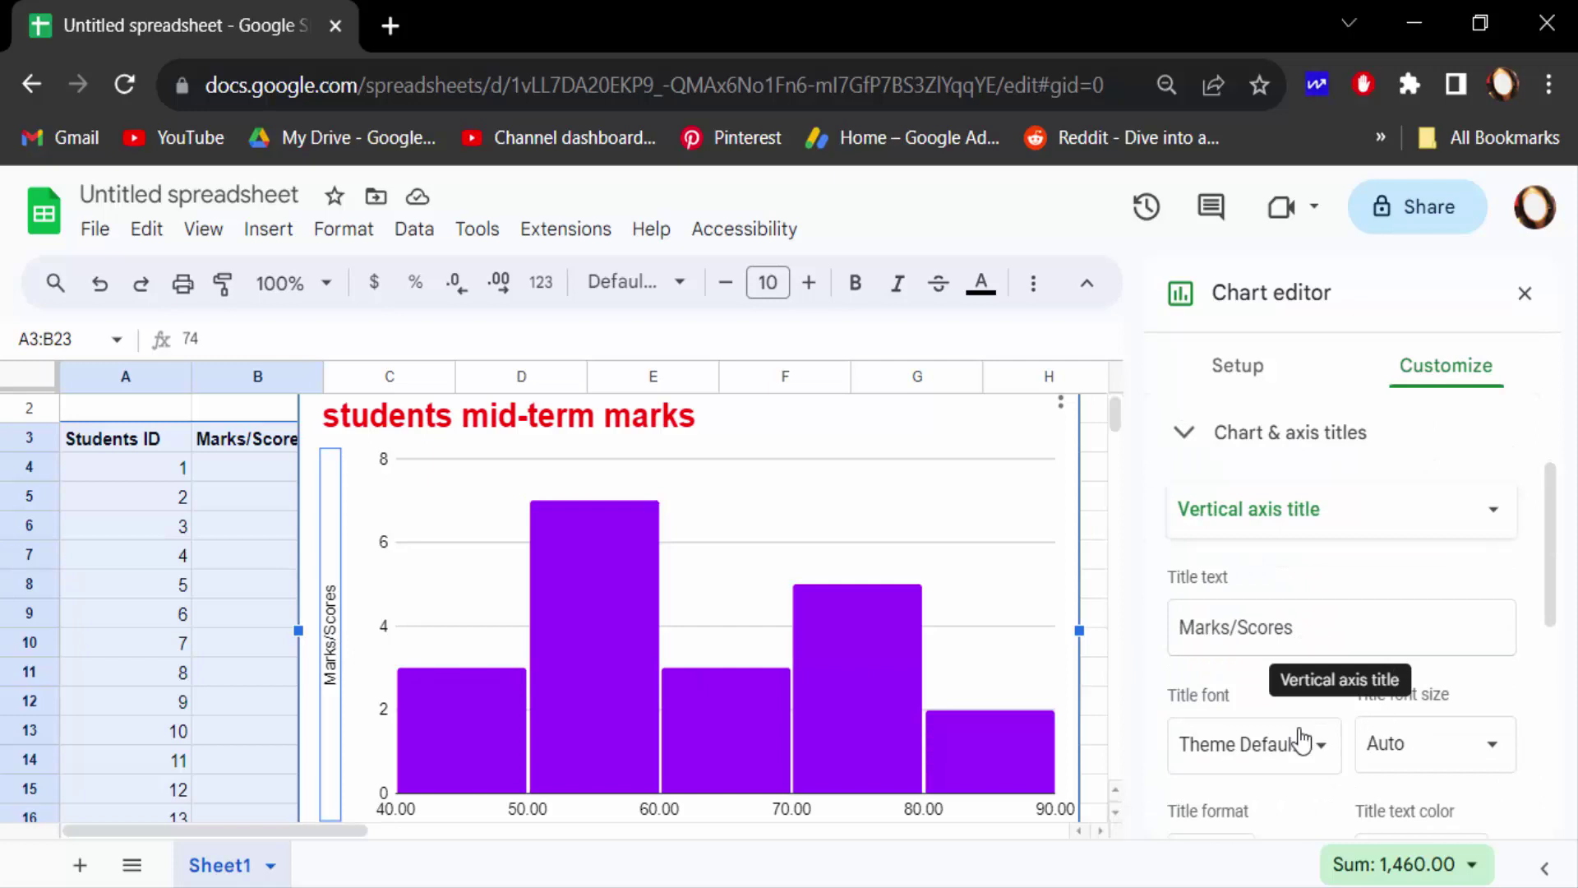
scroll(1294, 734, "down", 2)
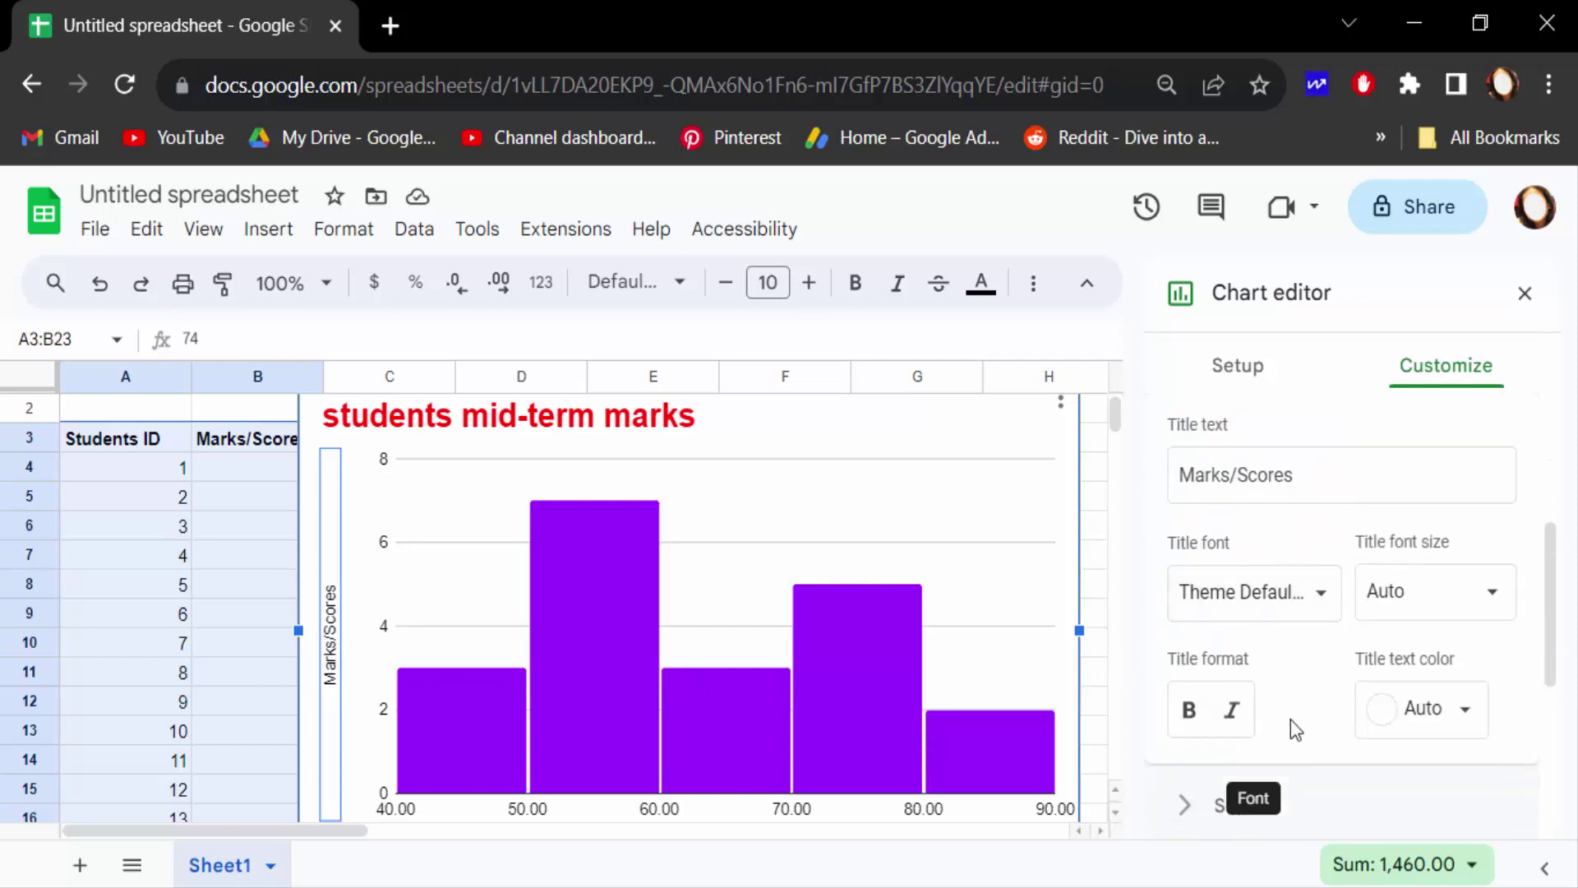
left_click(1498, 603)
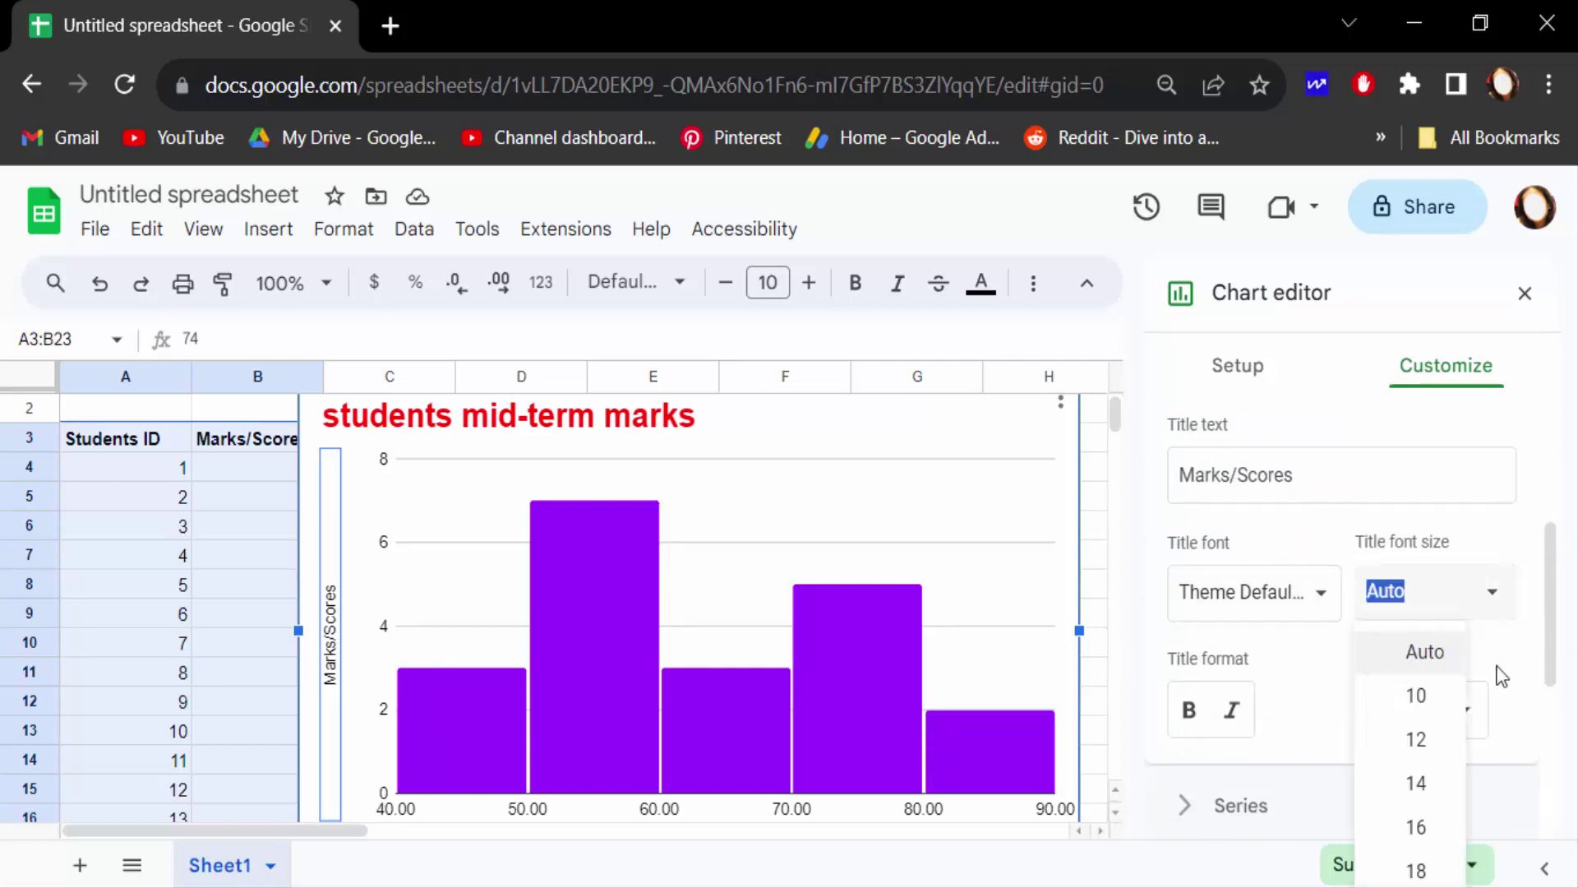
left_click(1413, 830)
left_click(1191, 712)
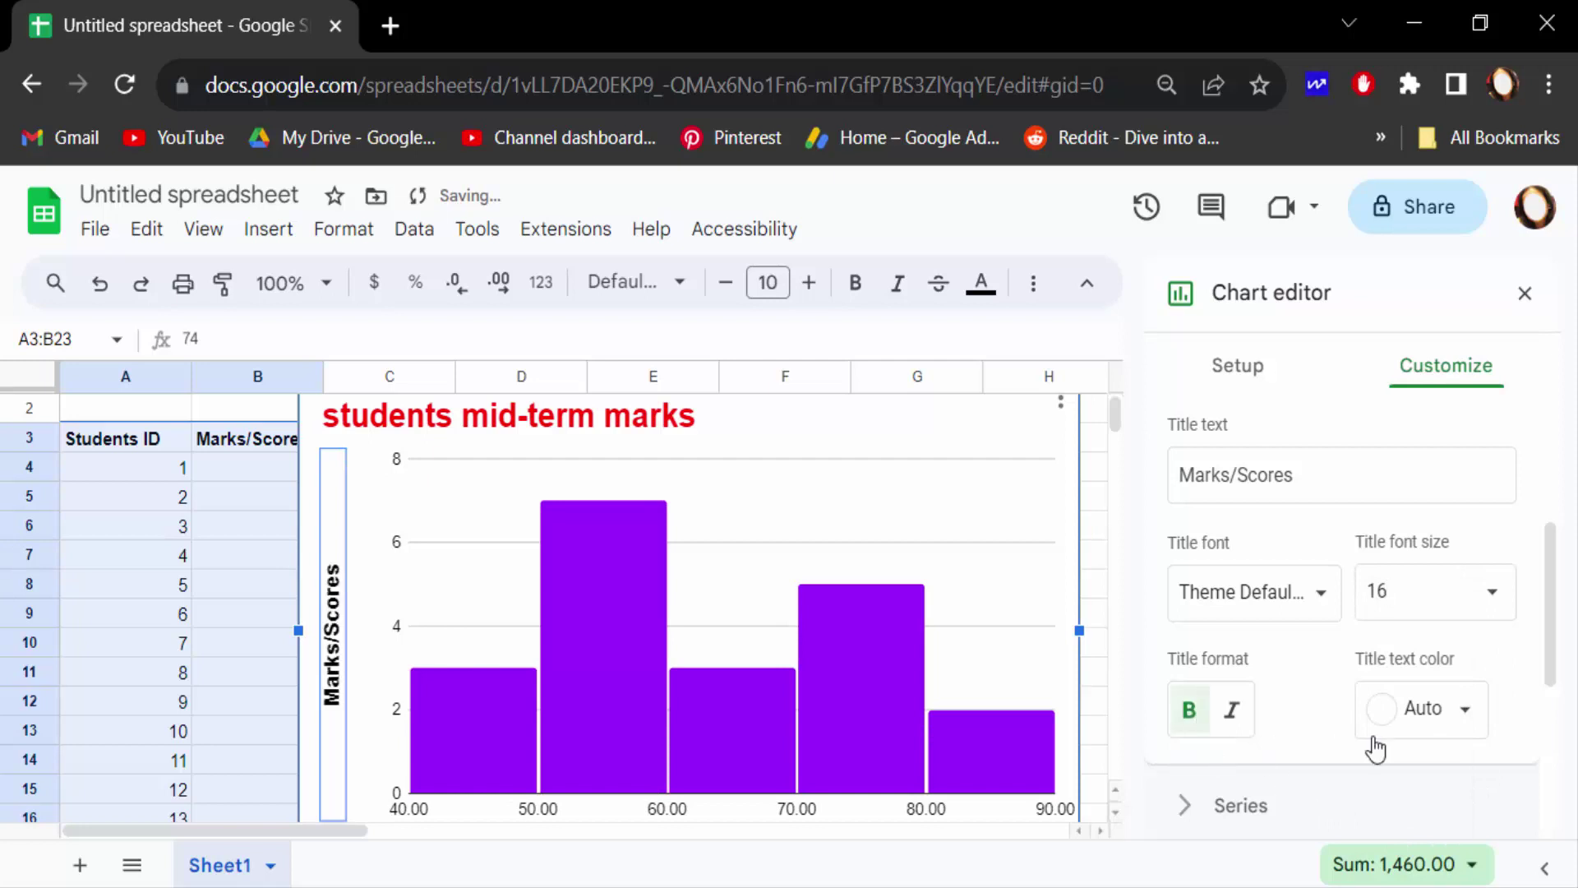
left_click(1462, 715)
left_click(1402, 722)
scroll(1313, 743, "down", 2)
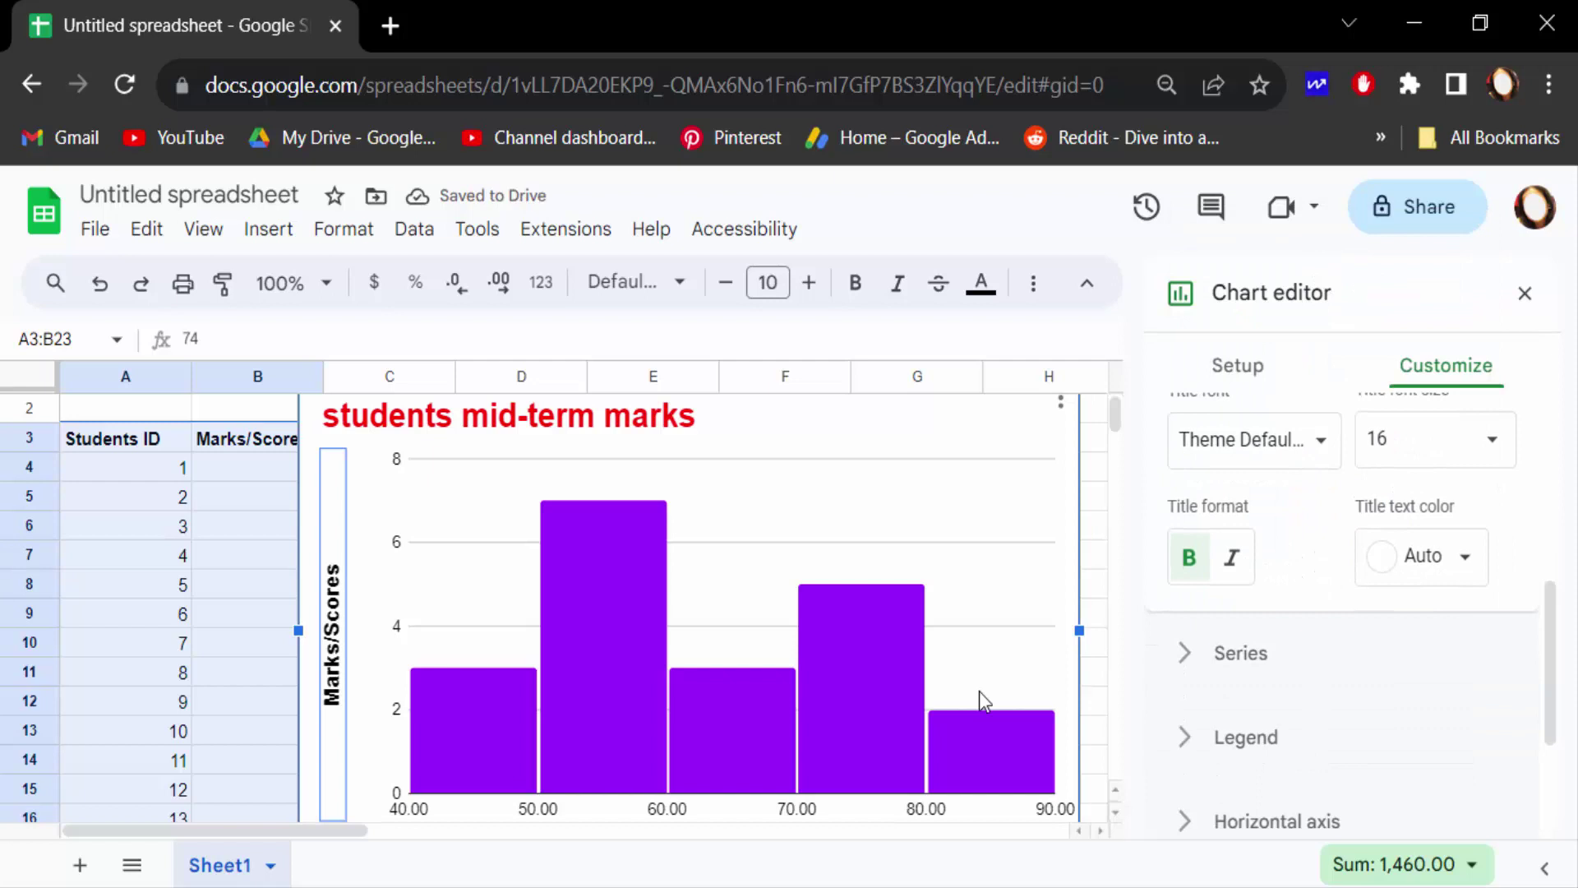
scroll(934, 685, "down", 1)
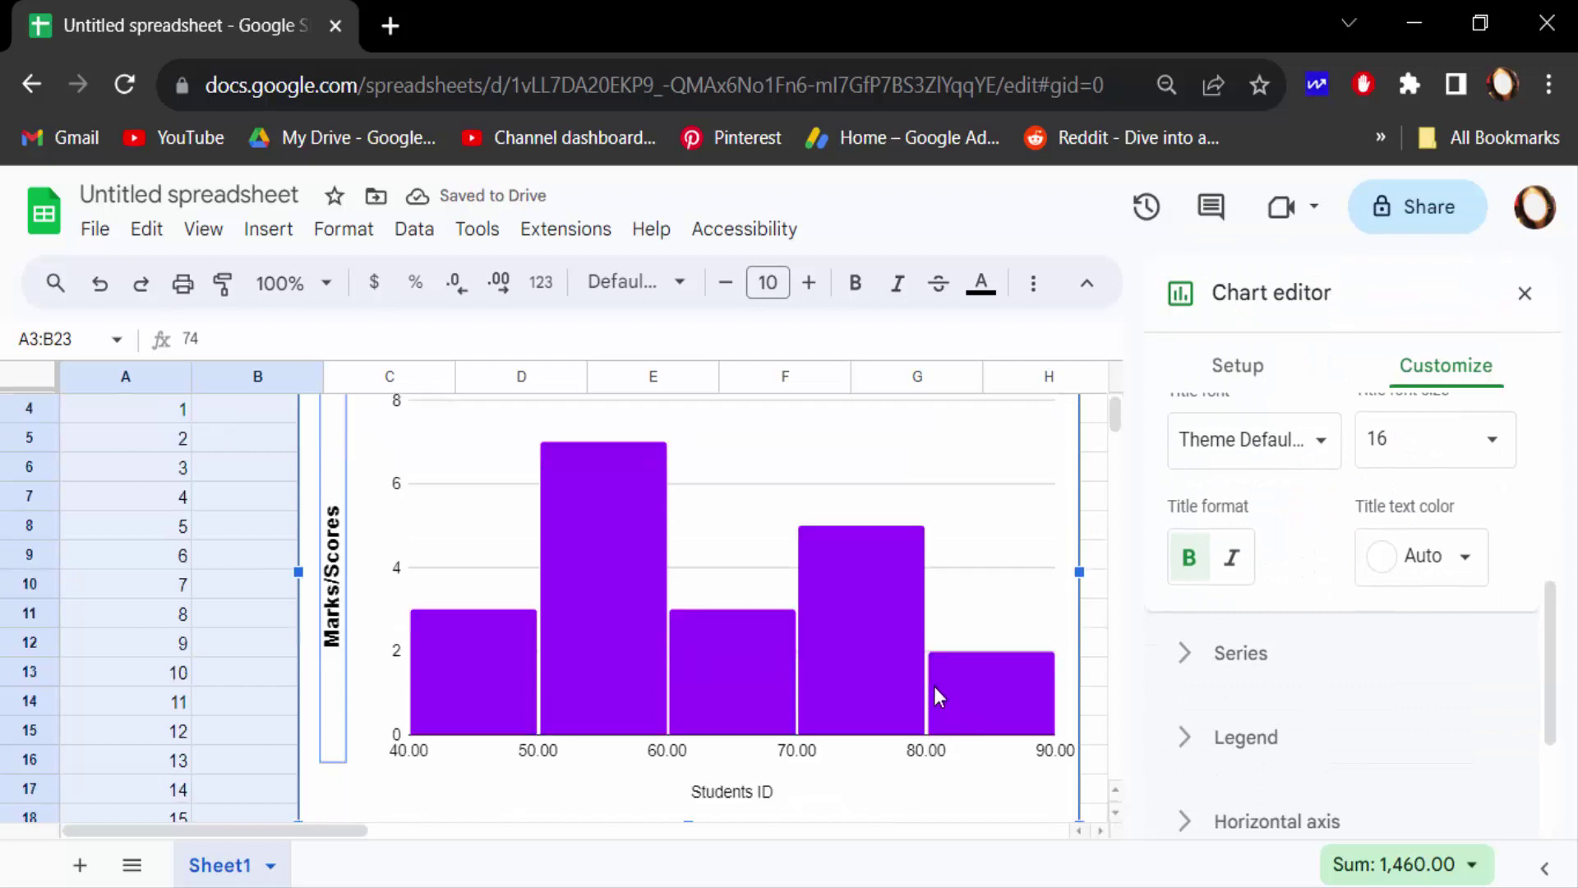
Set the Students ID axis title to bold size 16, keeping its font and Auto color
left_click(734, 793)
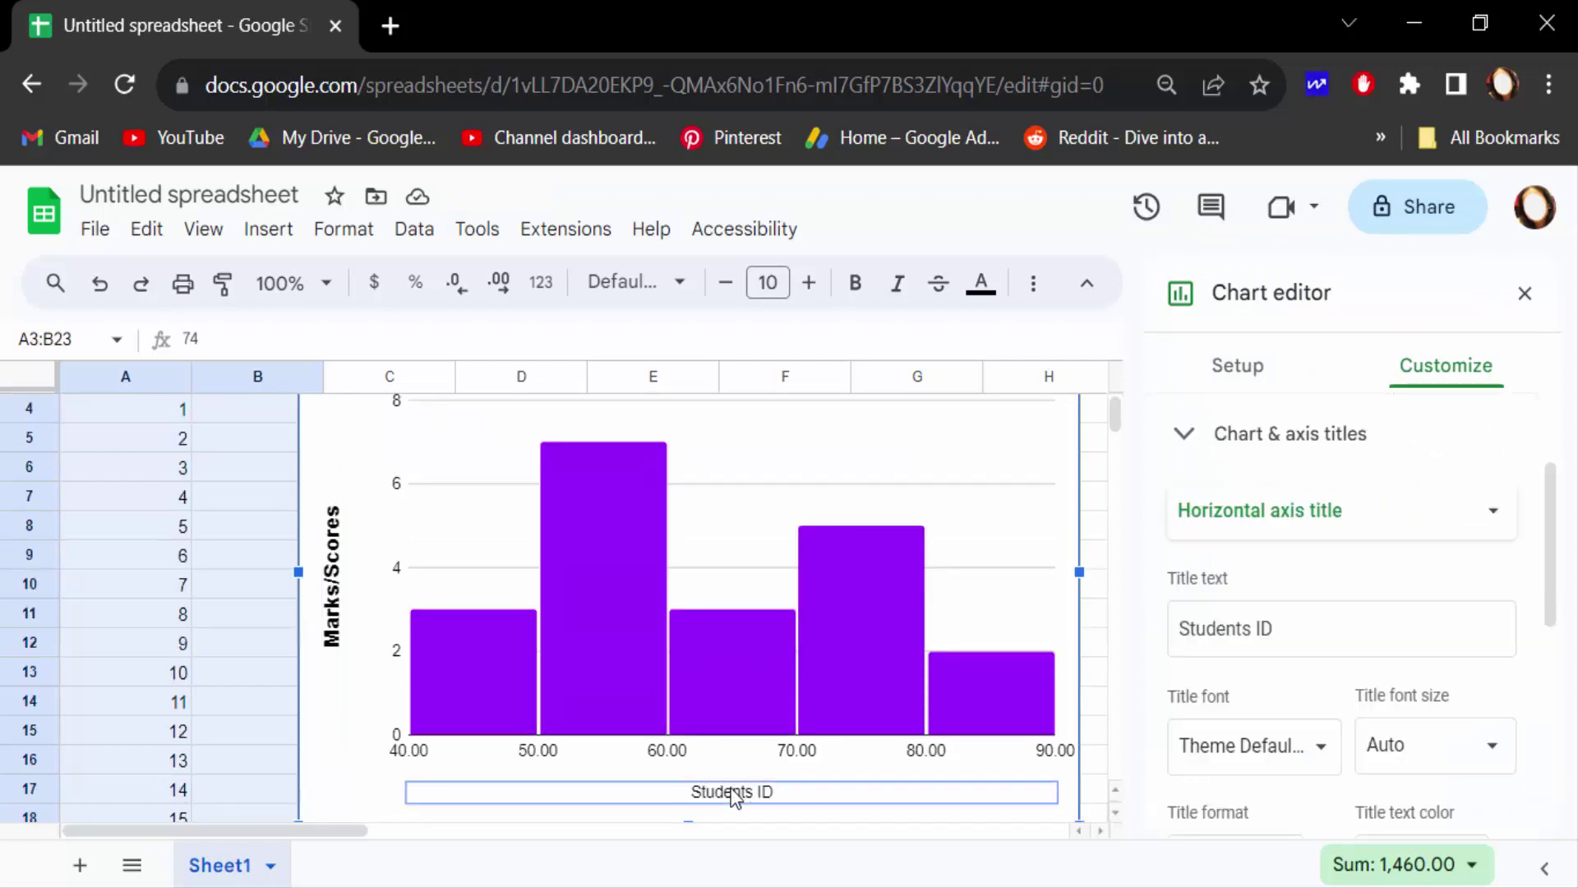
left_click(1302, 639)
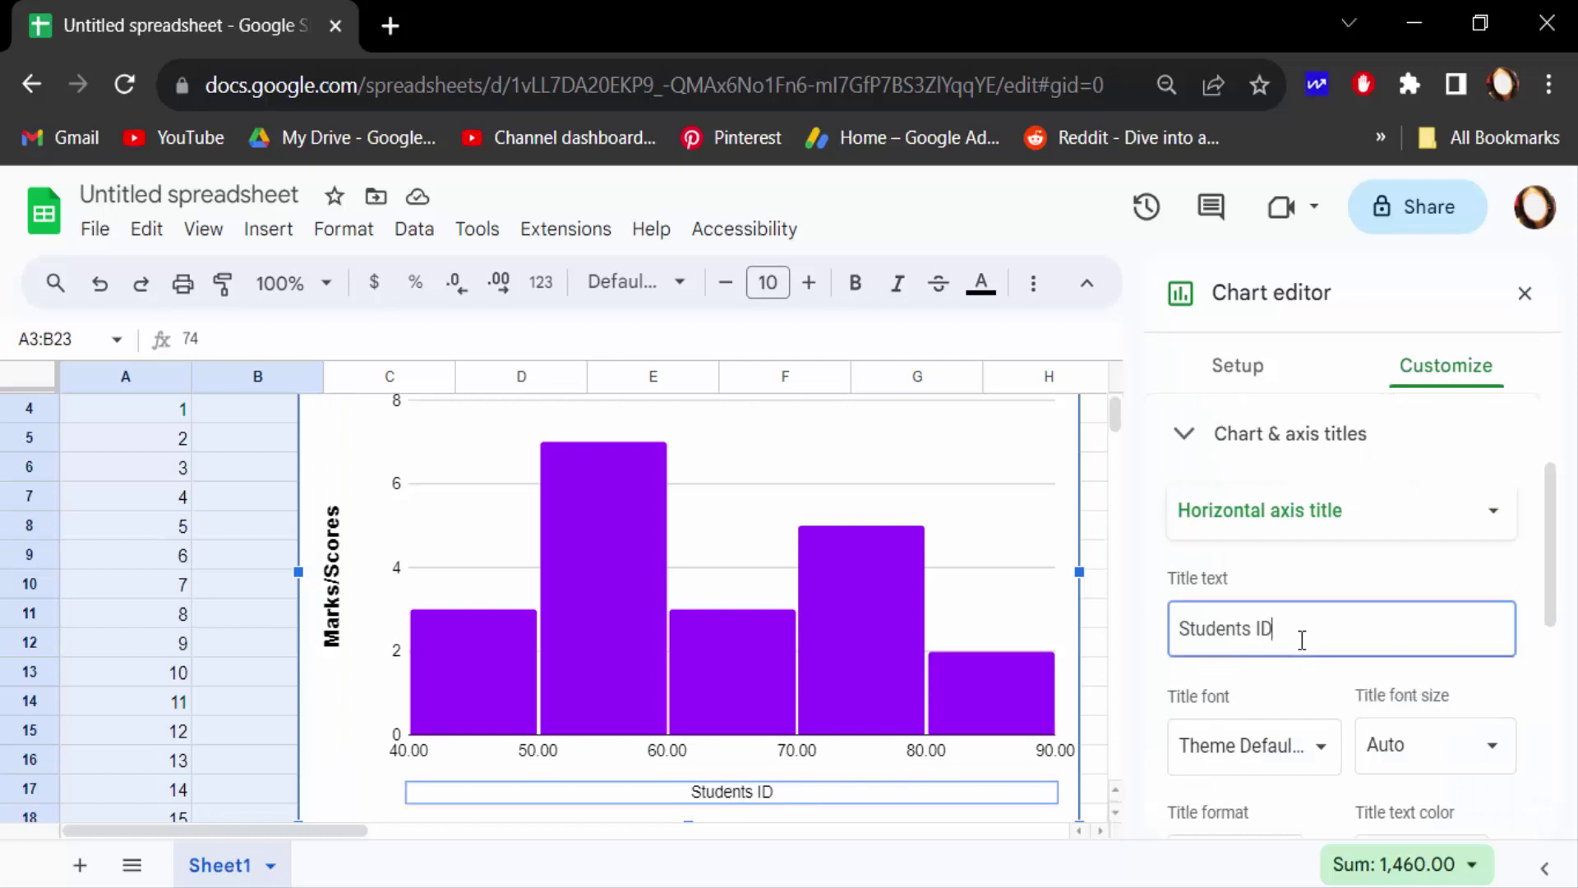
scroll(1302, 639, "down", 2)
left_click(1319, 608)
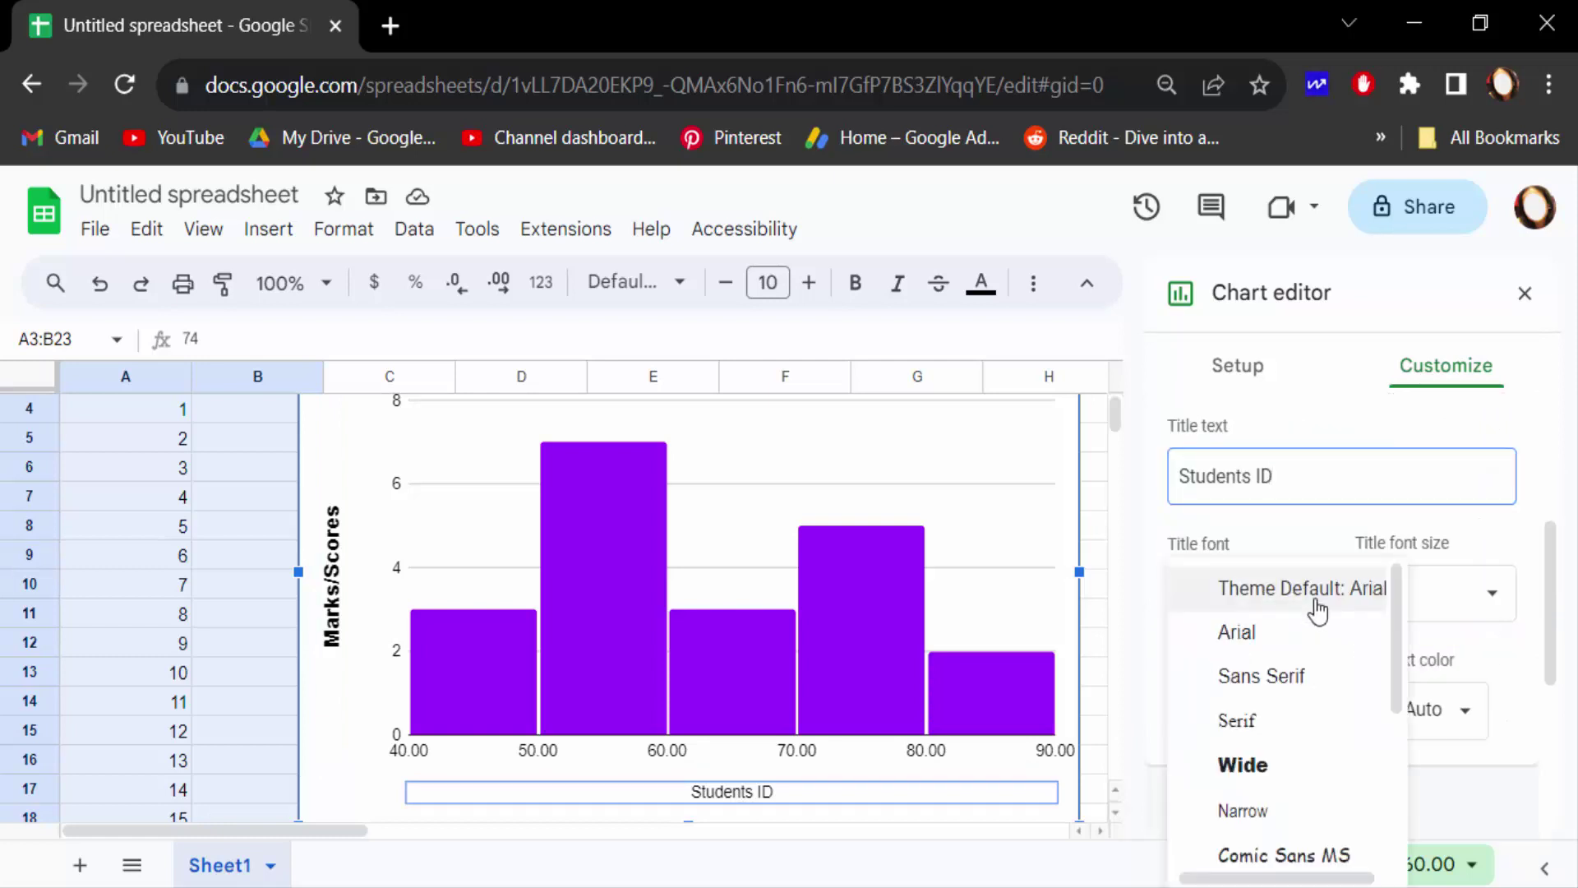
left_click(1315, 552)
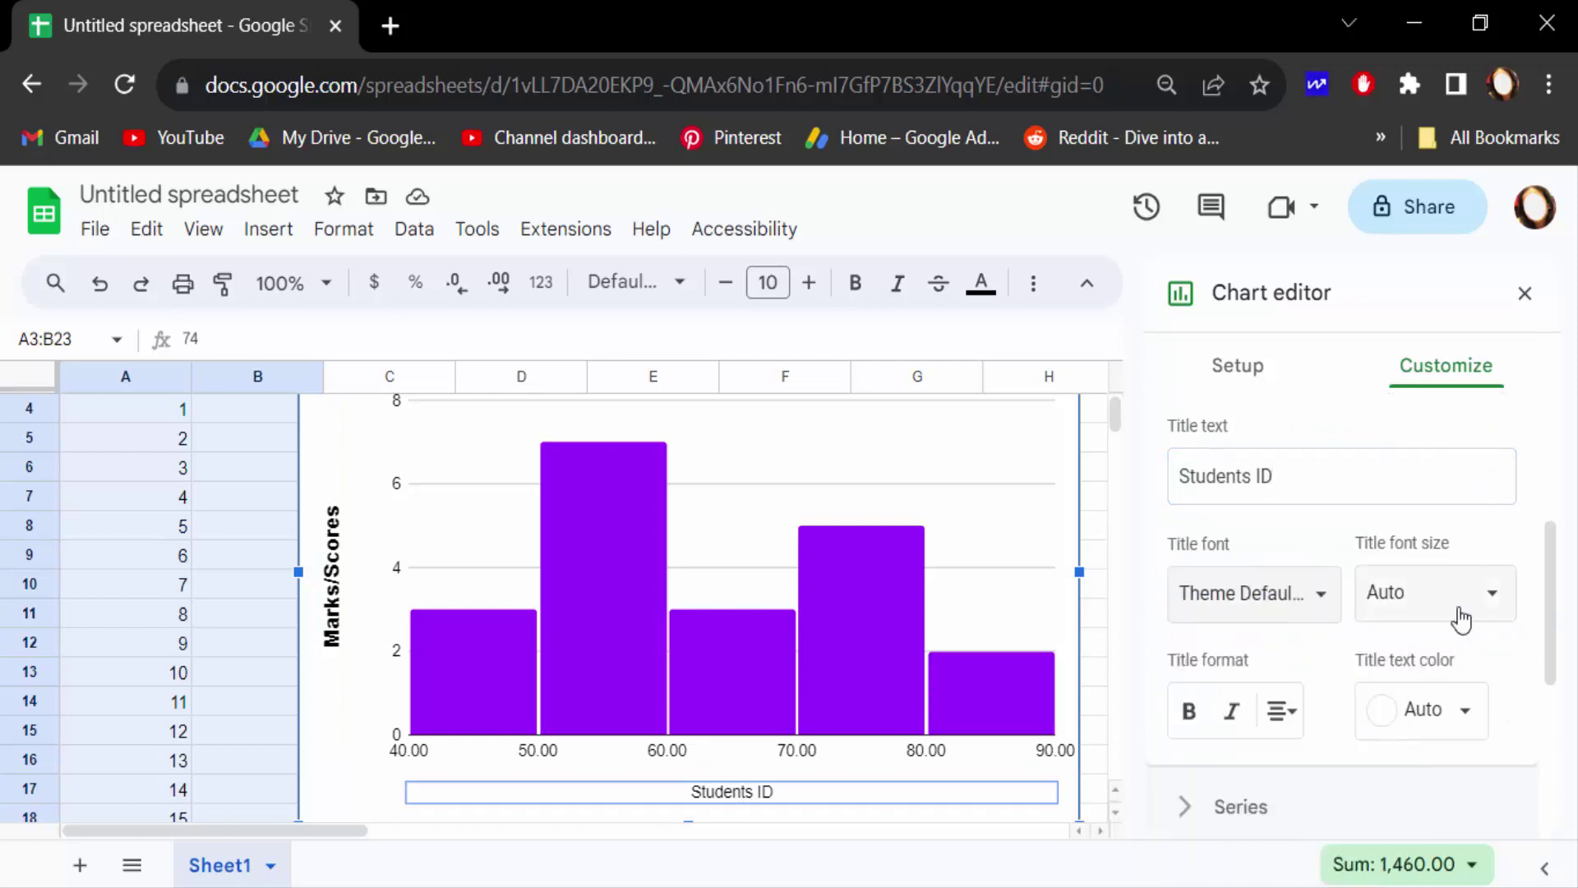
left_click(1491, 596)
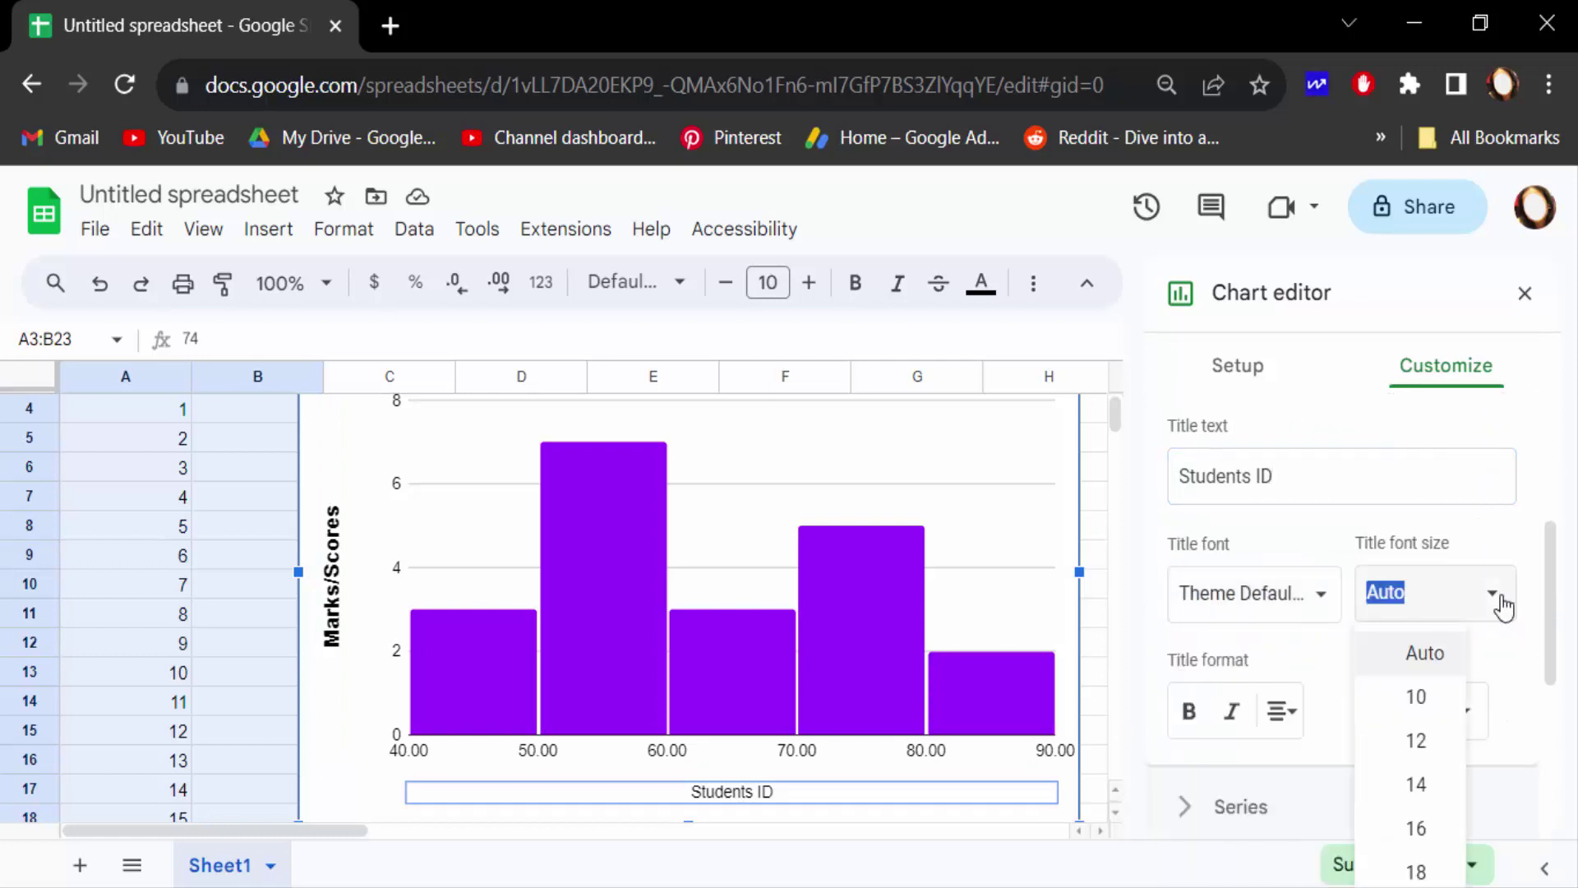
left_click(1426, 829)
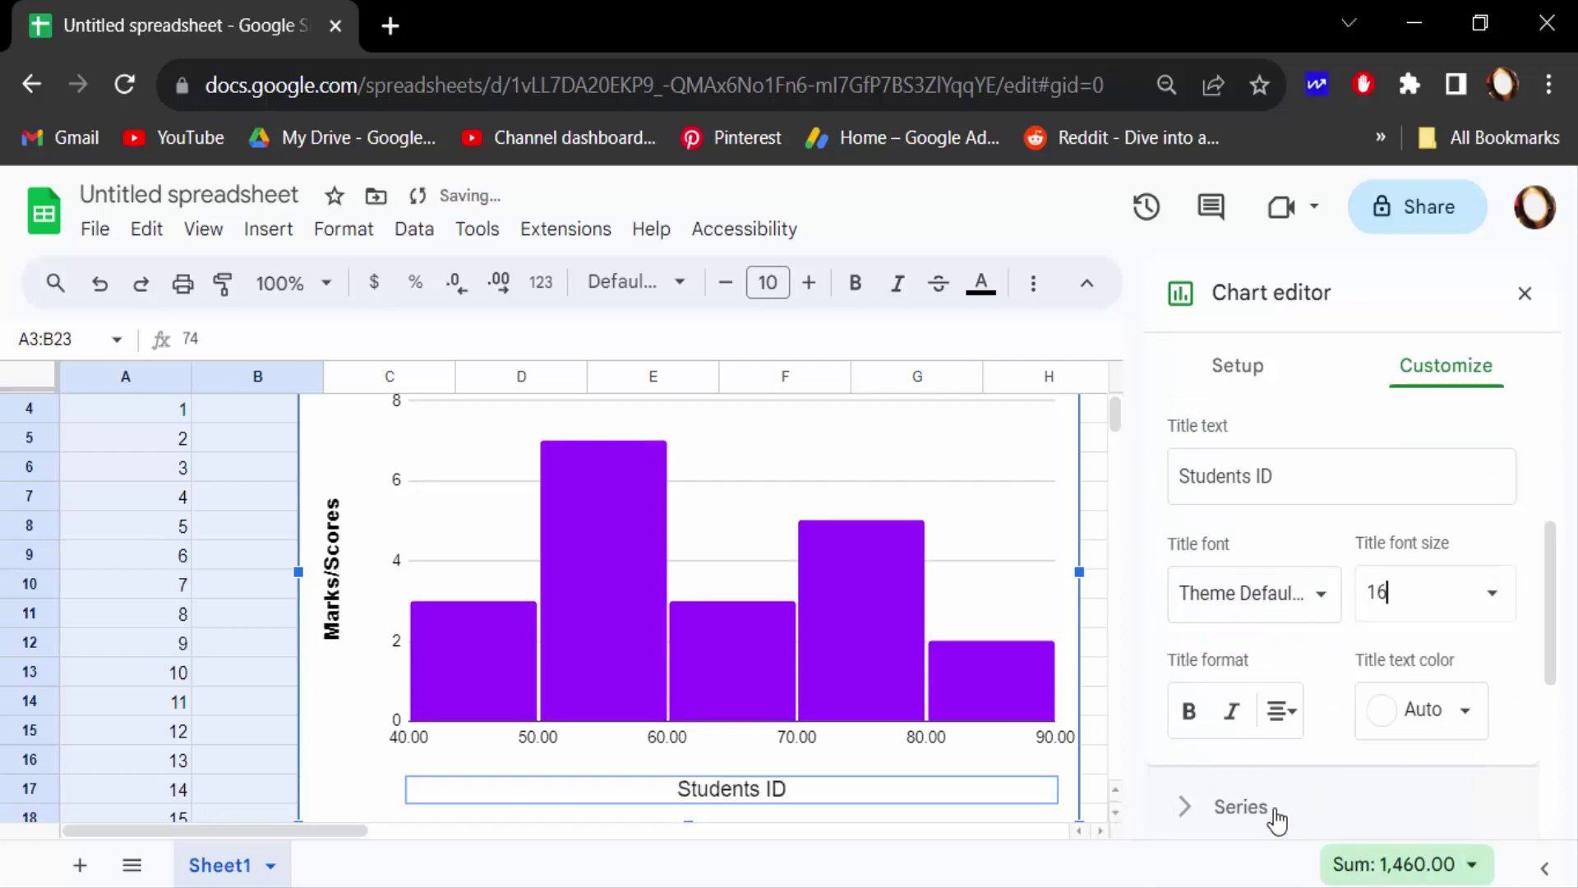
left_click(1189, 712)
left_click(1464, 719)
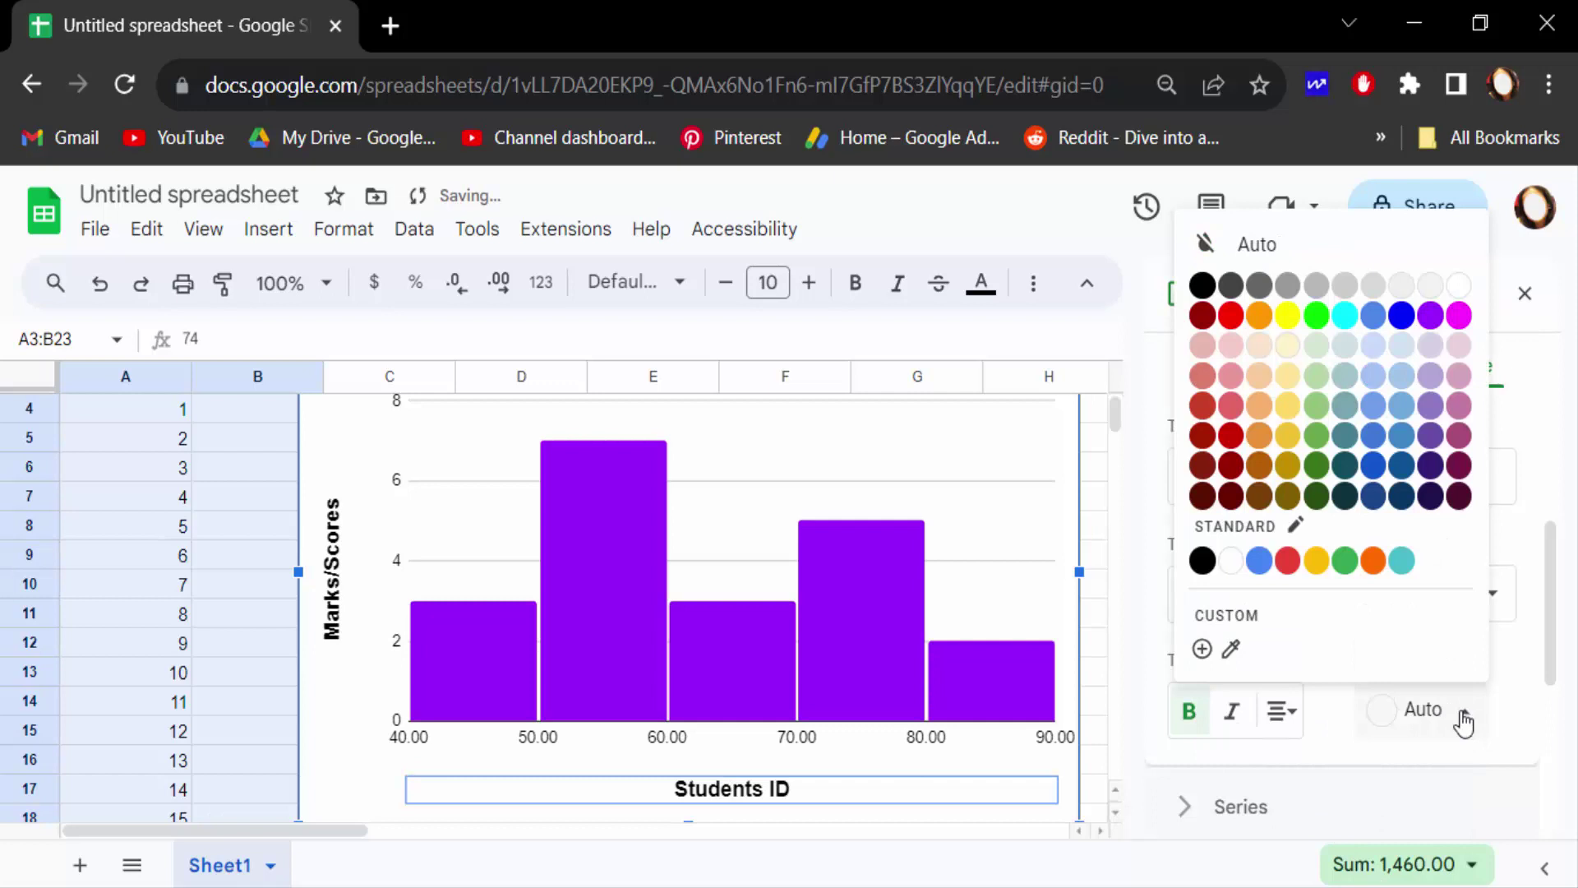
left_click(1462, 716)
scroll(1397, 715, "down", 2)
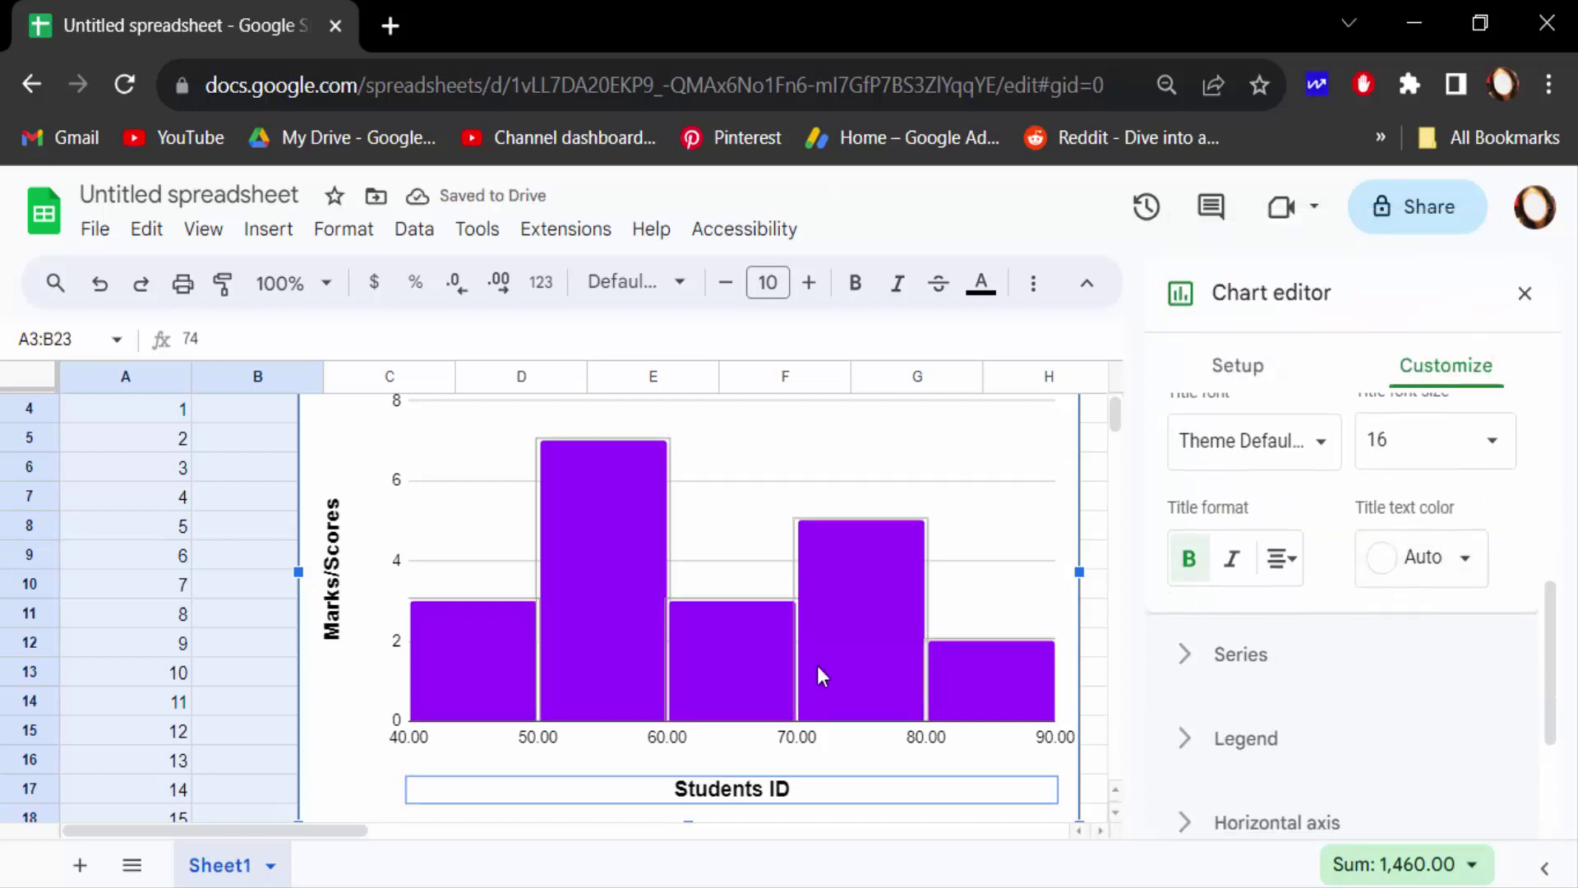
left_click(789, 745)
Bold the horizontal axis labels, trying size 16 before settling on 12
left_click(1019, 698)
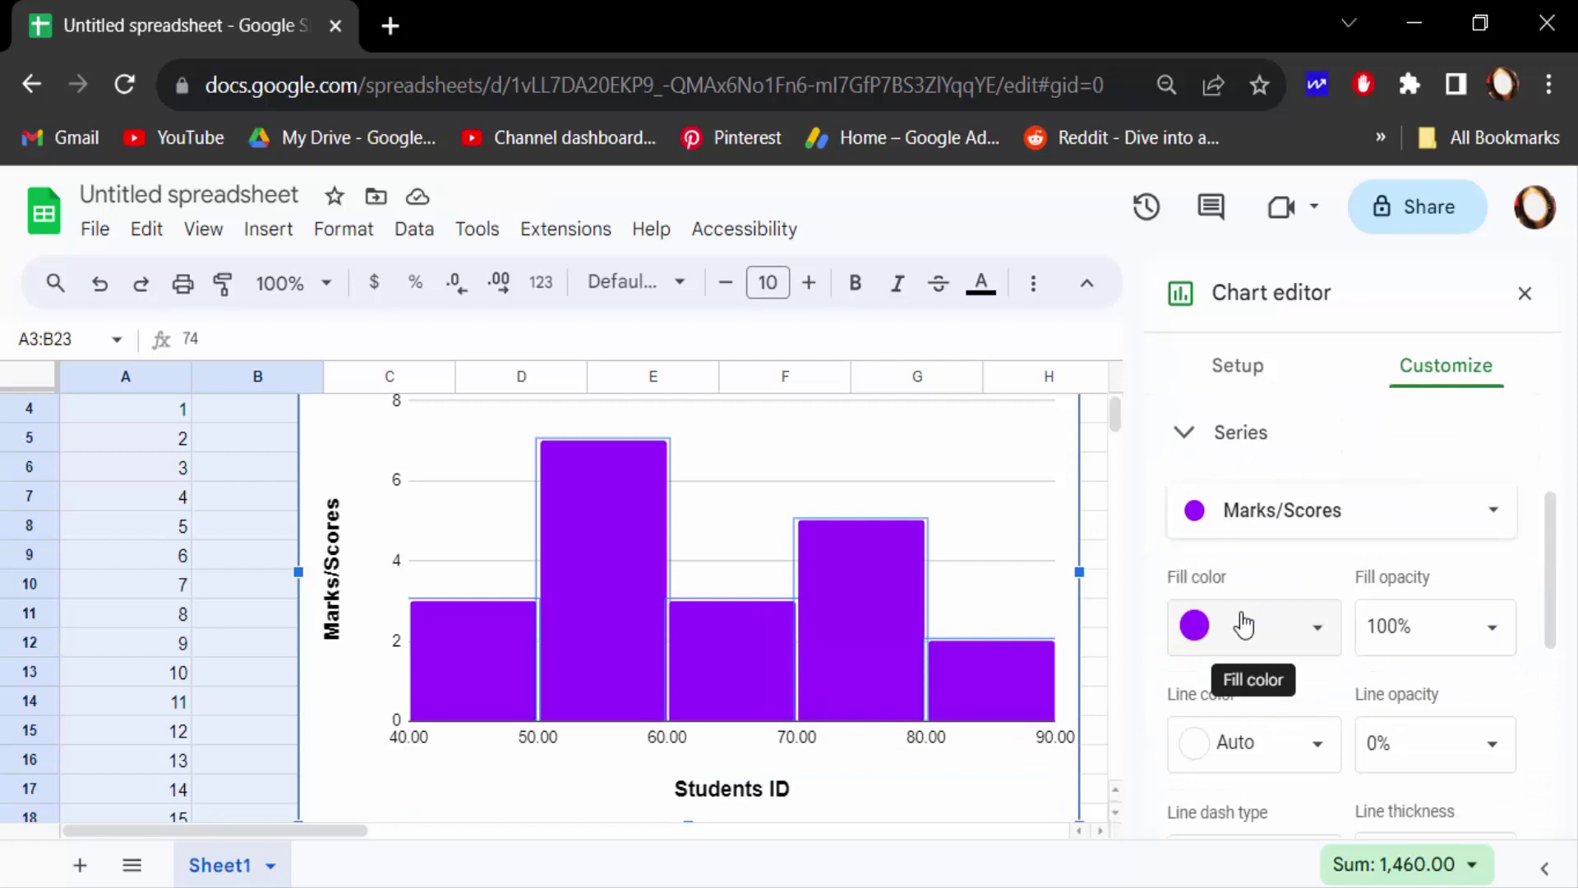
left_click(938, 748)
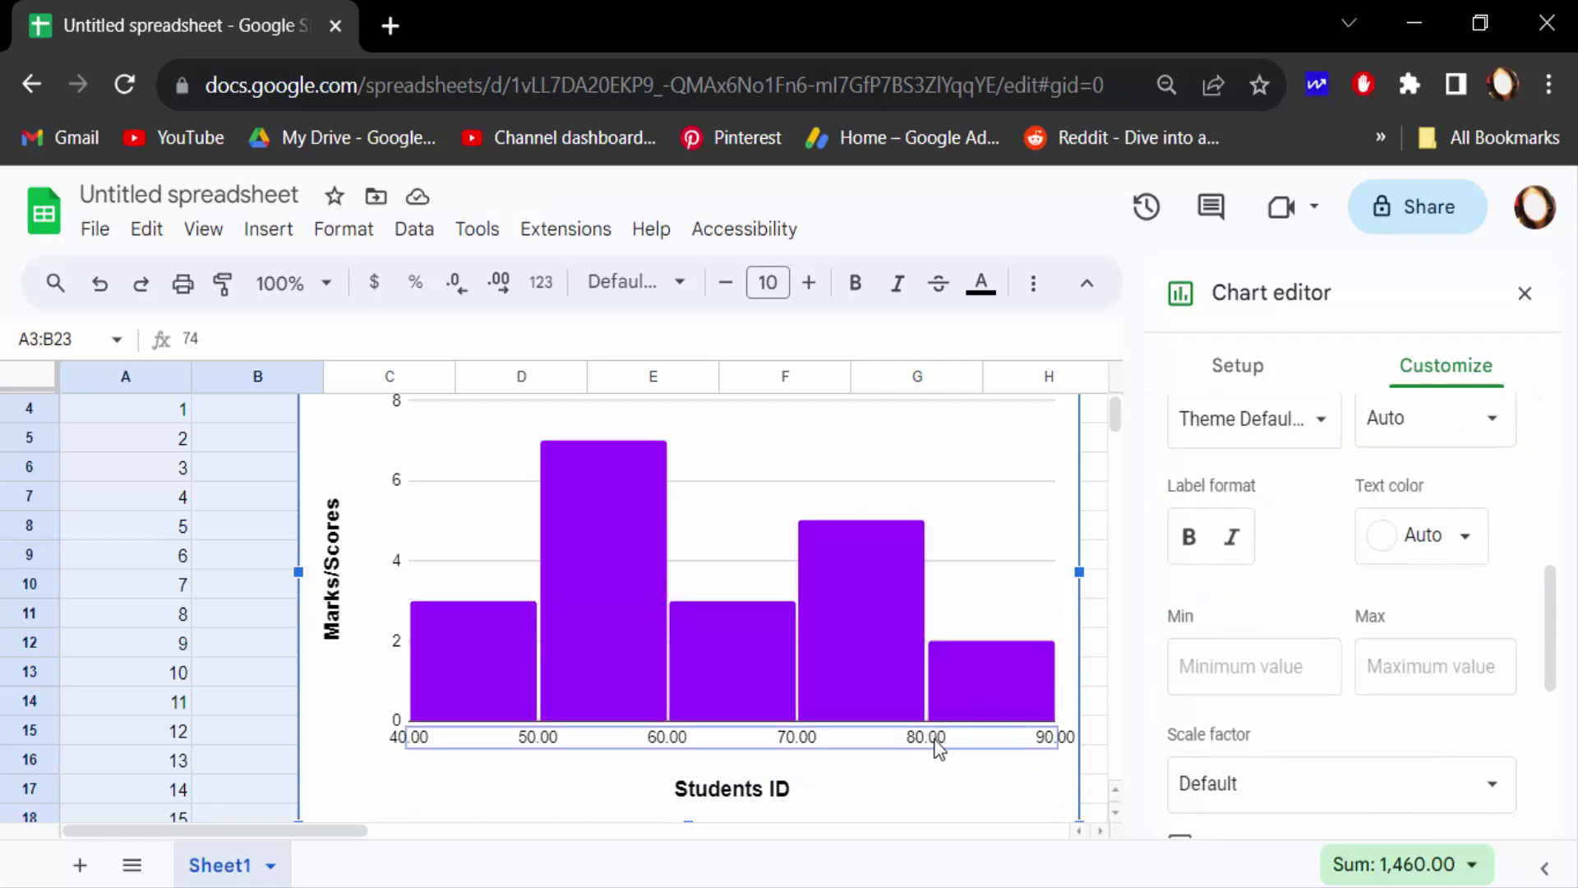
scroll(1263, 609, "up", 2)
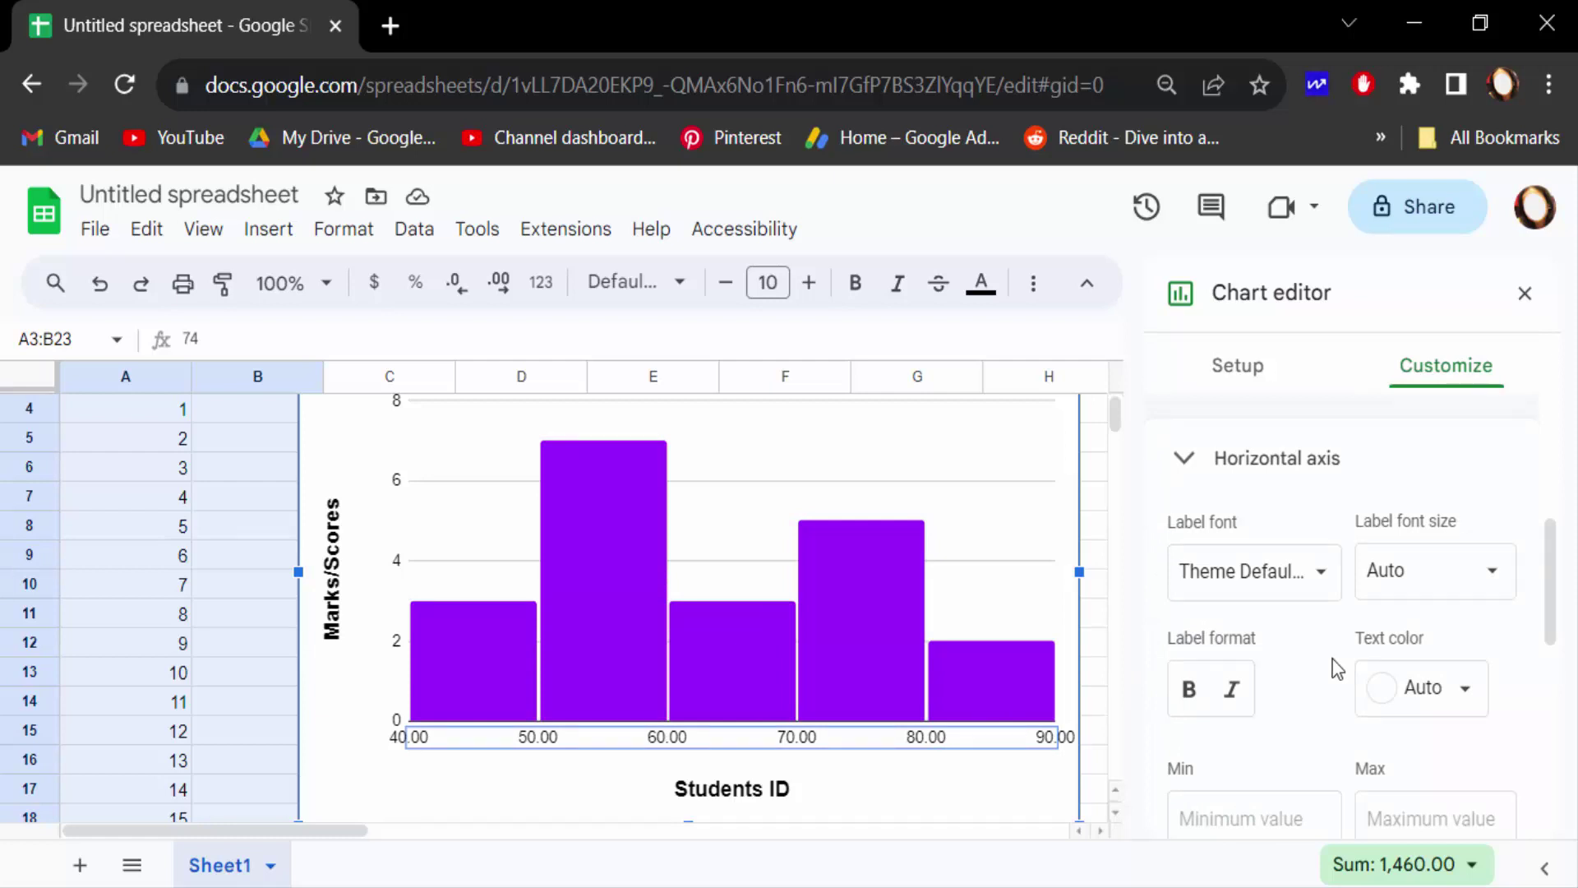
left_click(1487, 587)
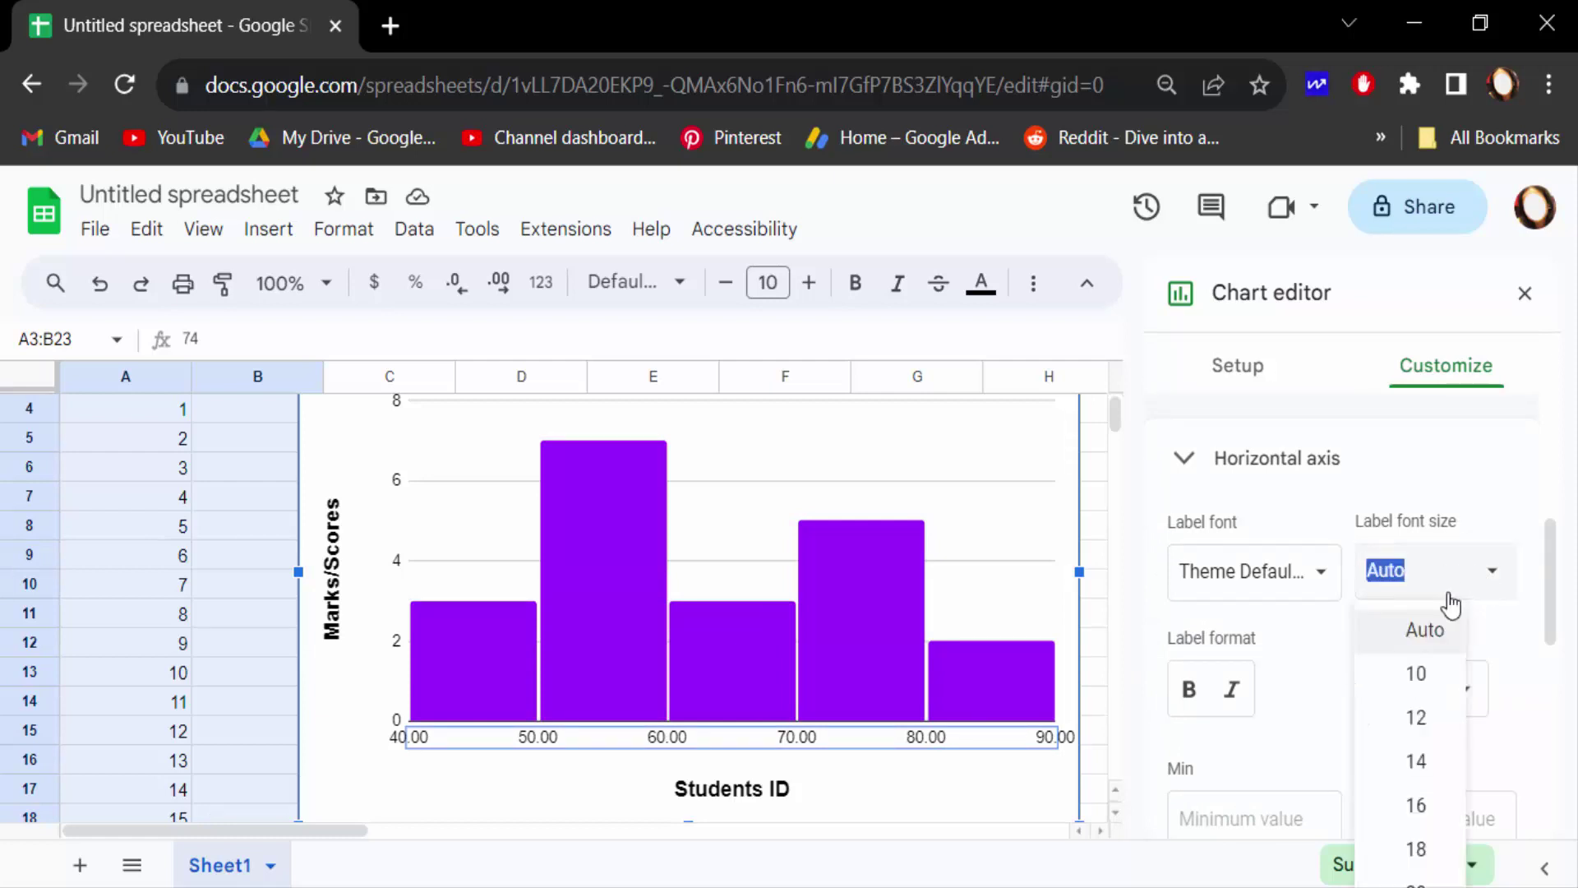
left_click(1421, 812)
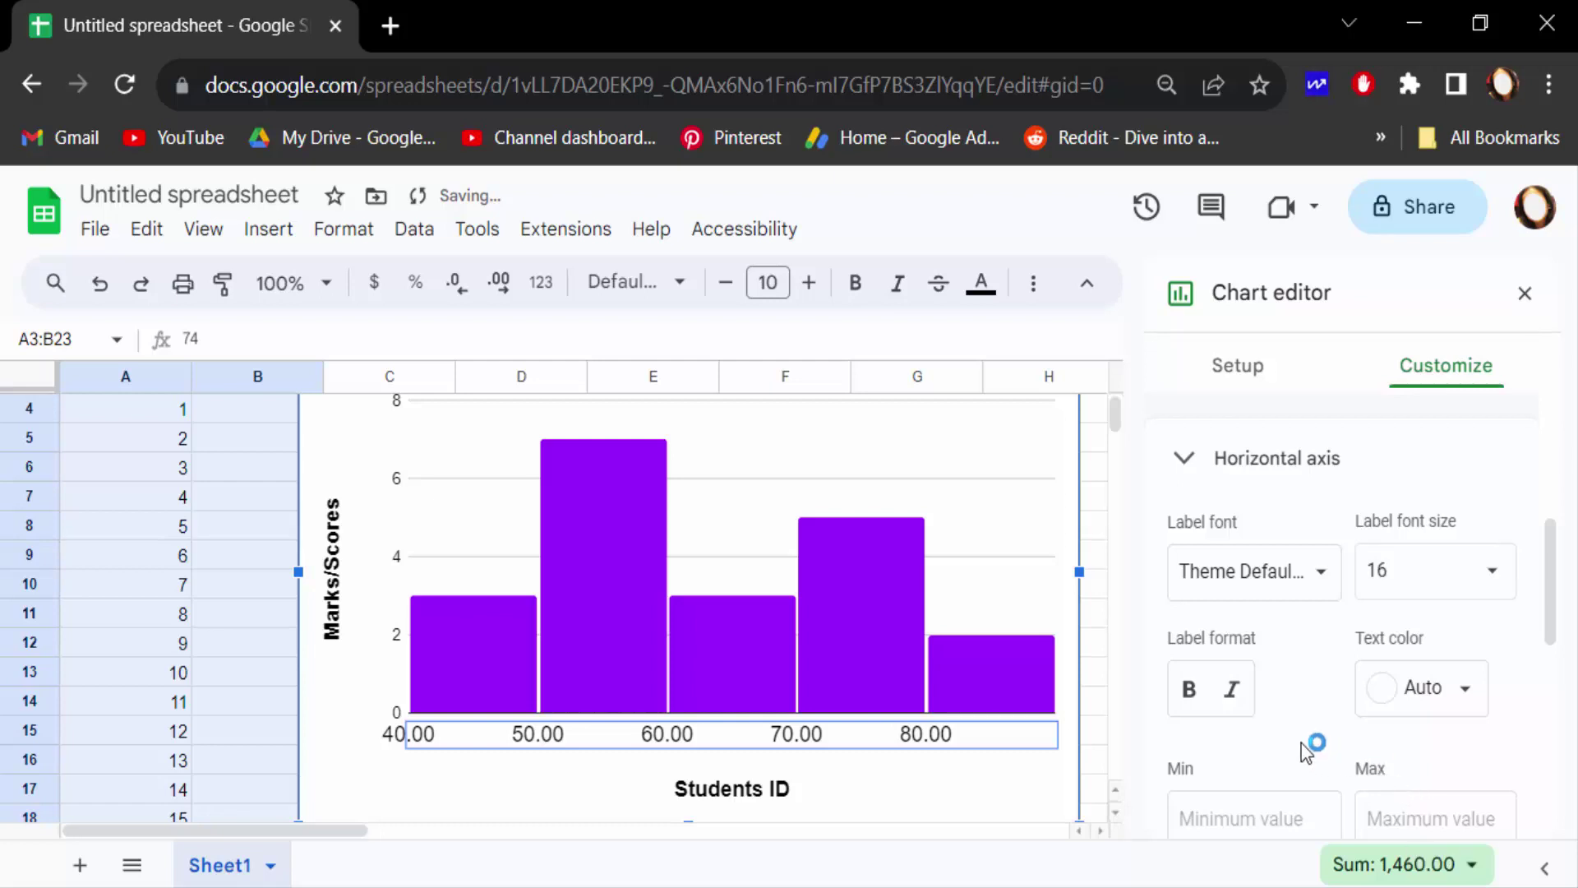
left_click(1189, 690)
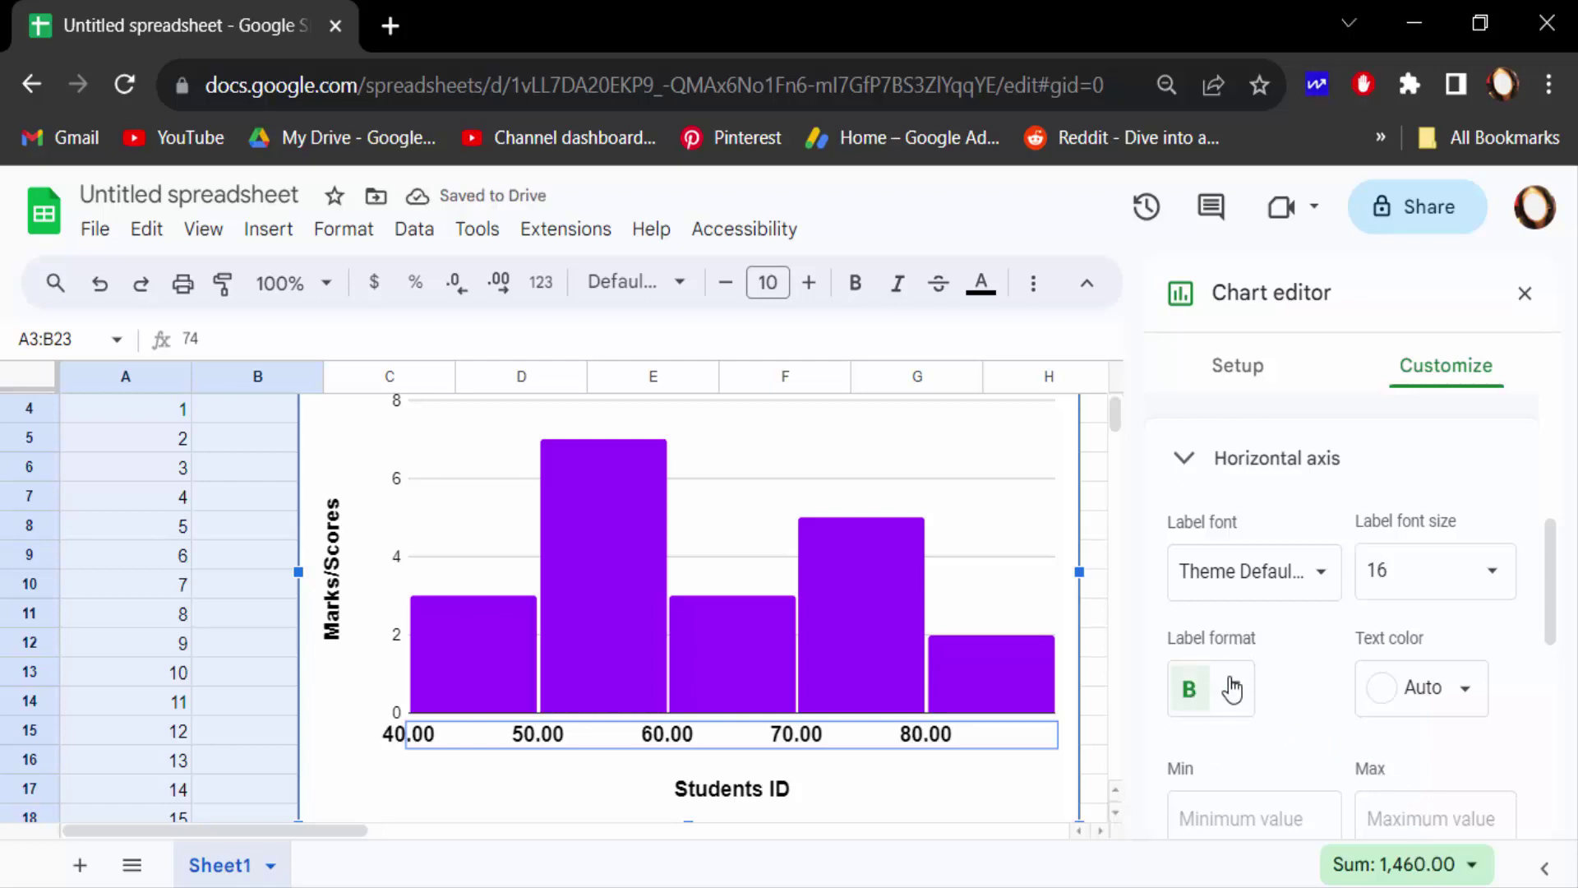
left_click(1493, 567)
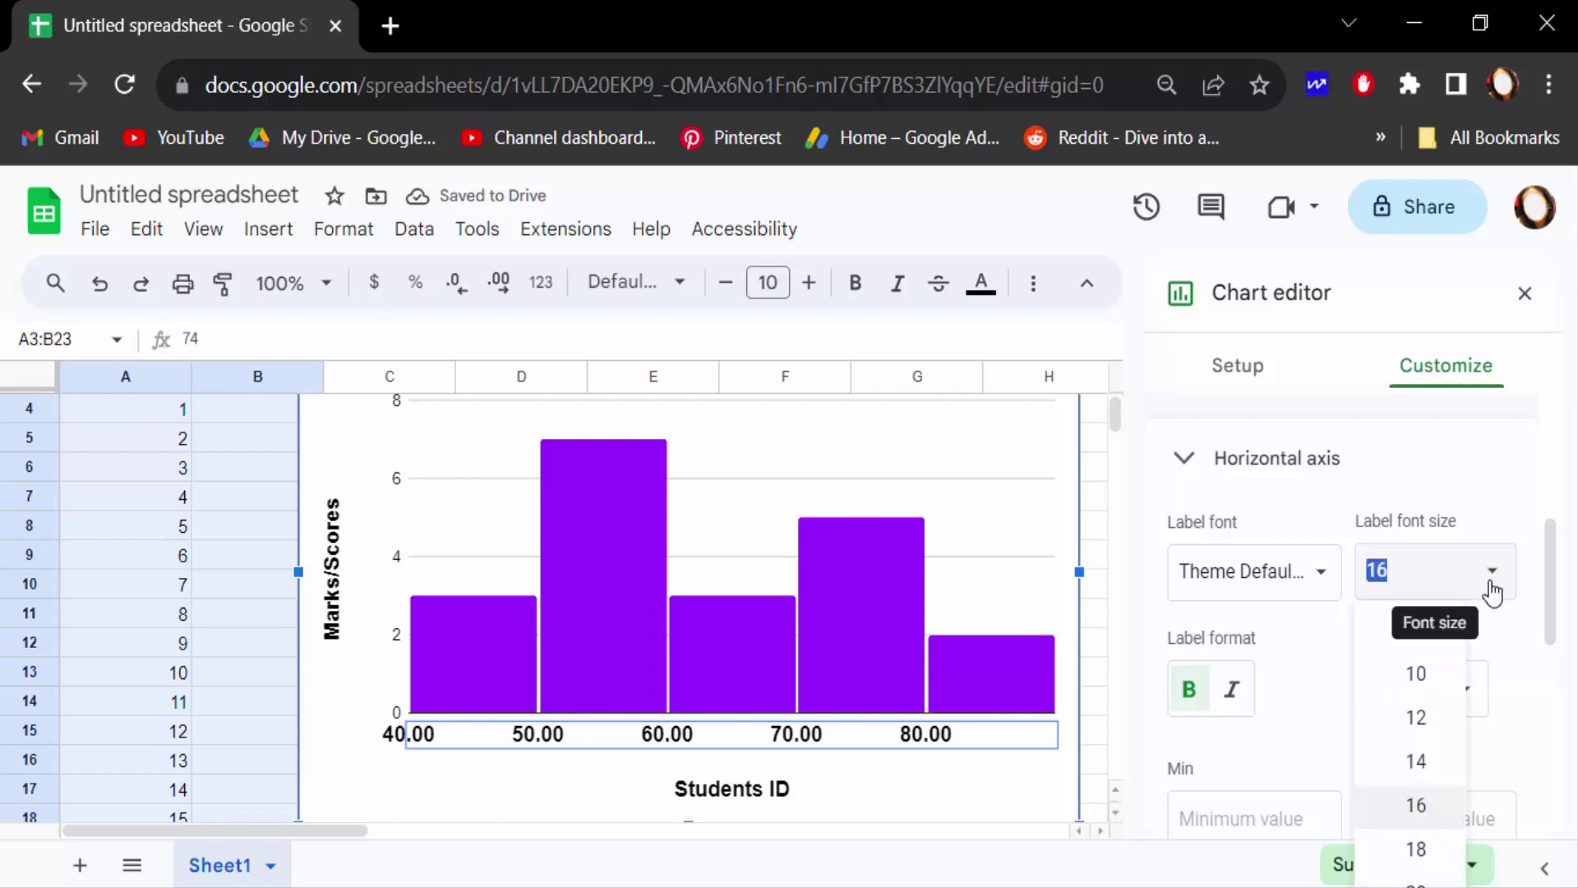
left_click(1415, 719)
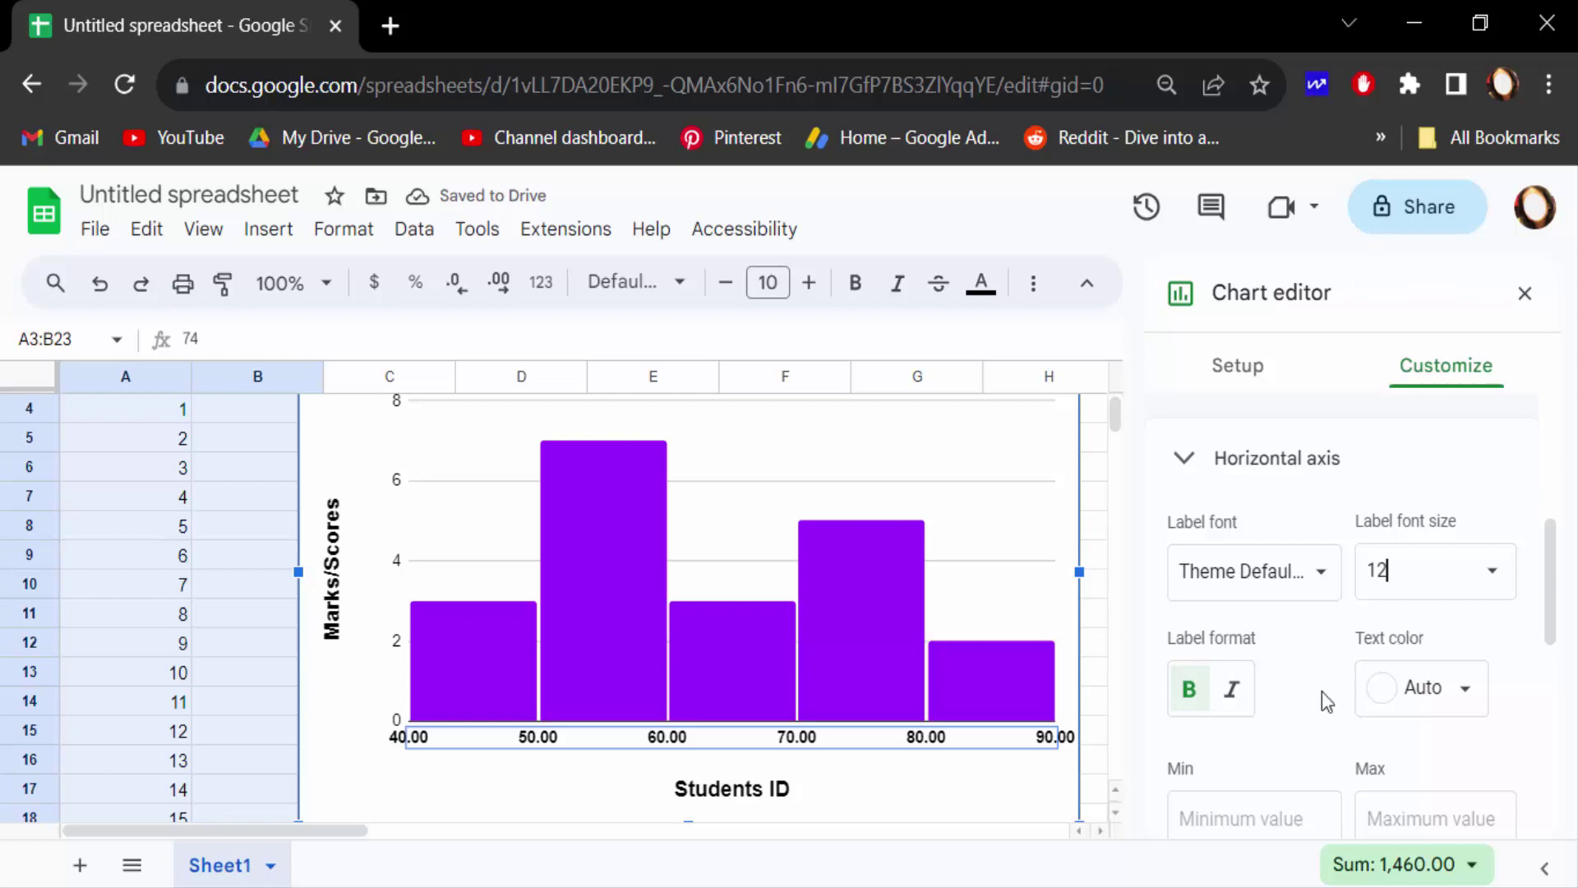
scroll(1298, 703, "down", 2)
scroll(1296, 718, "down", 2)
Enter horizontal axis min and max, first 35 and 85, then 45 and 90
left_click(1222, 510)
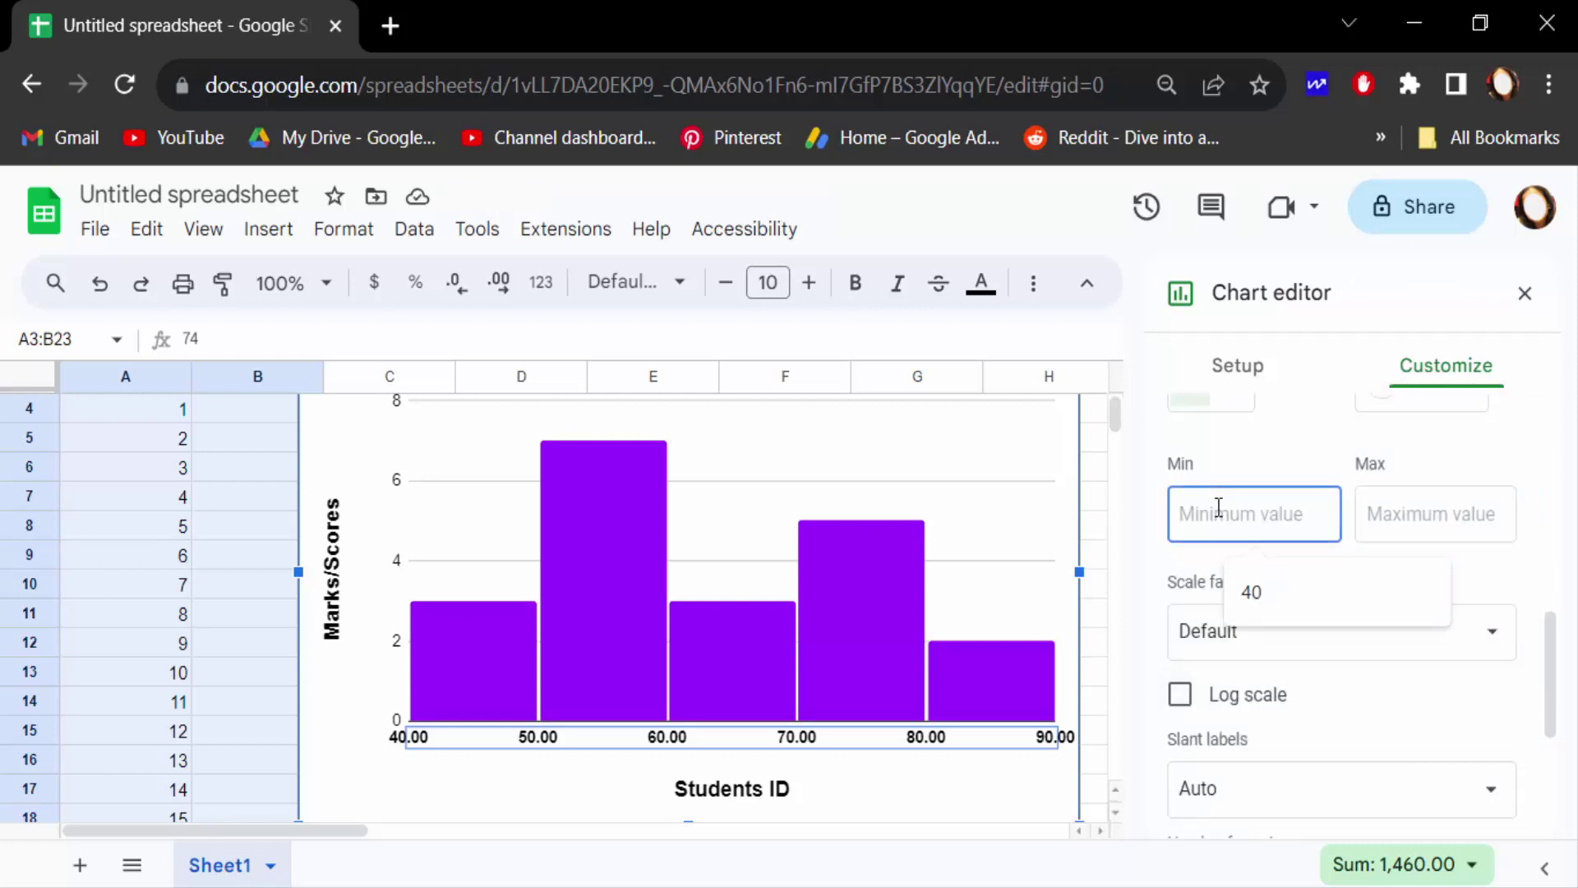
type("35")
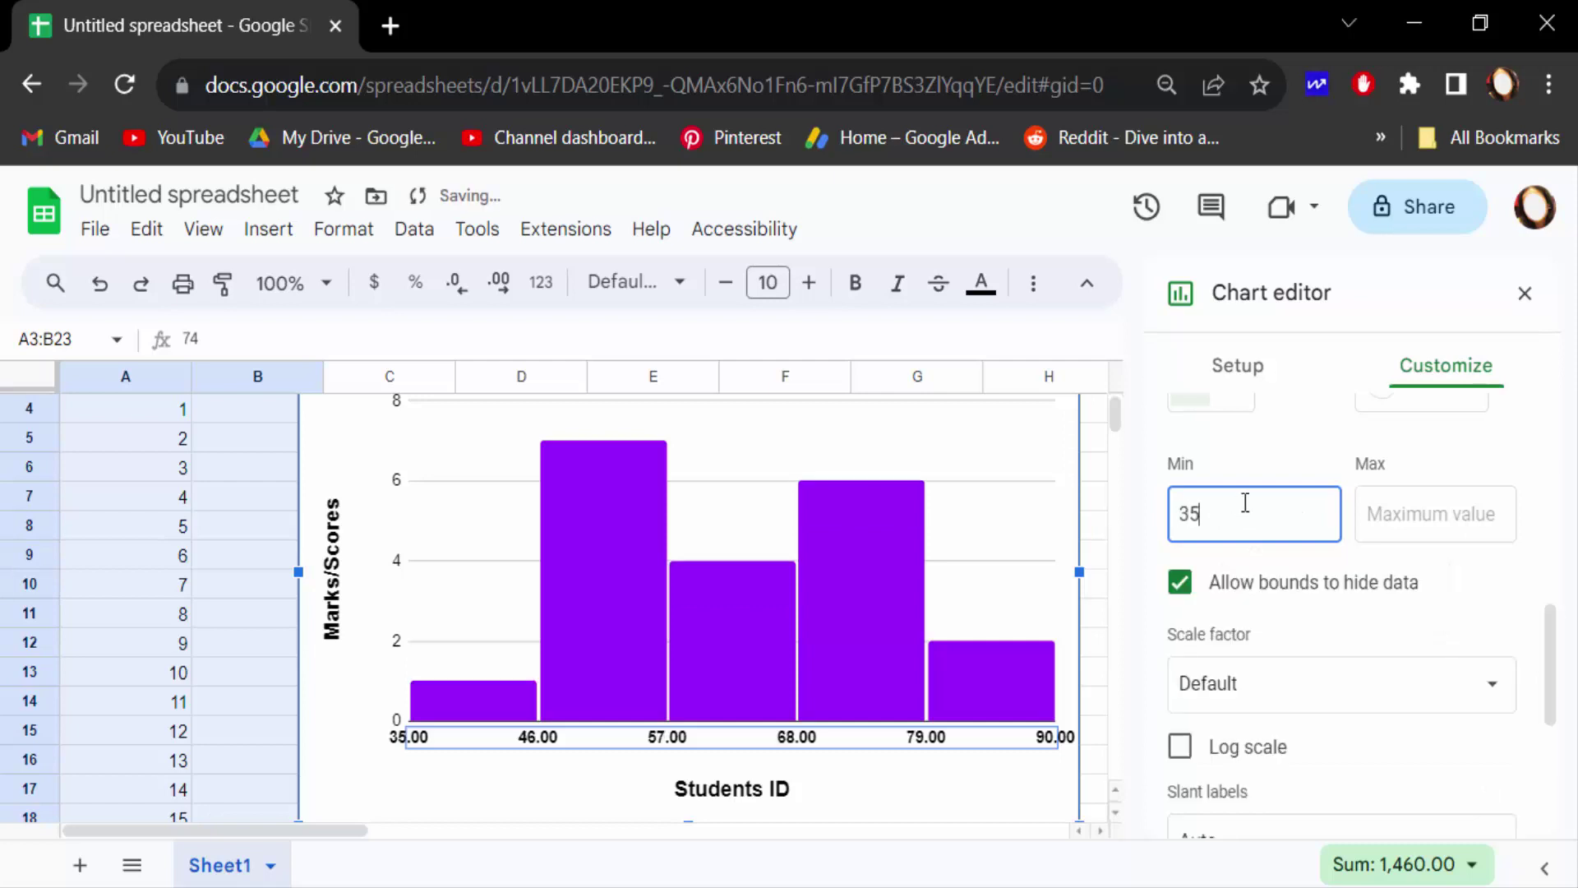
left_click(1389, 524)
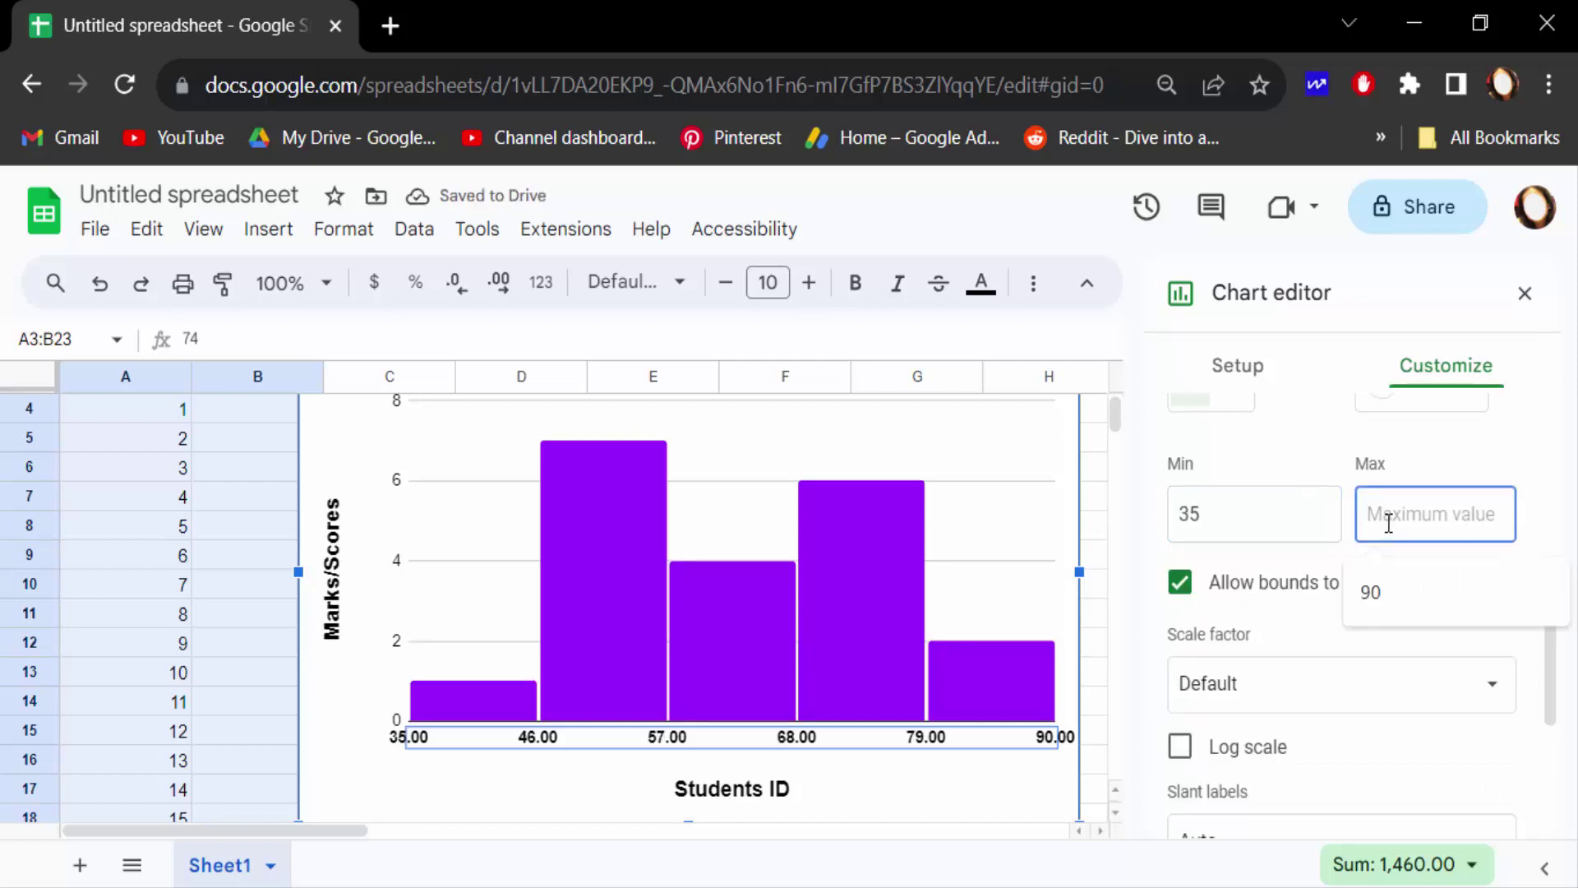
type("85")
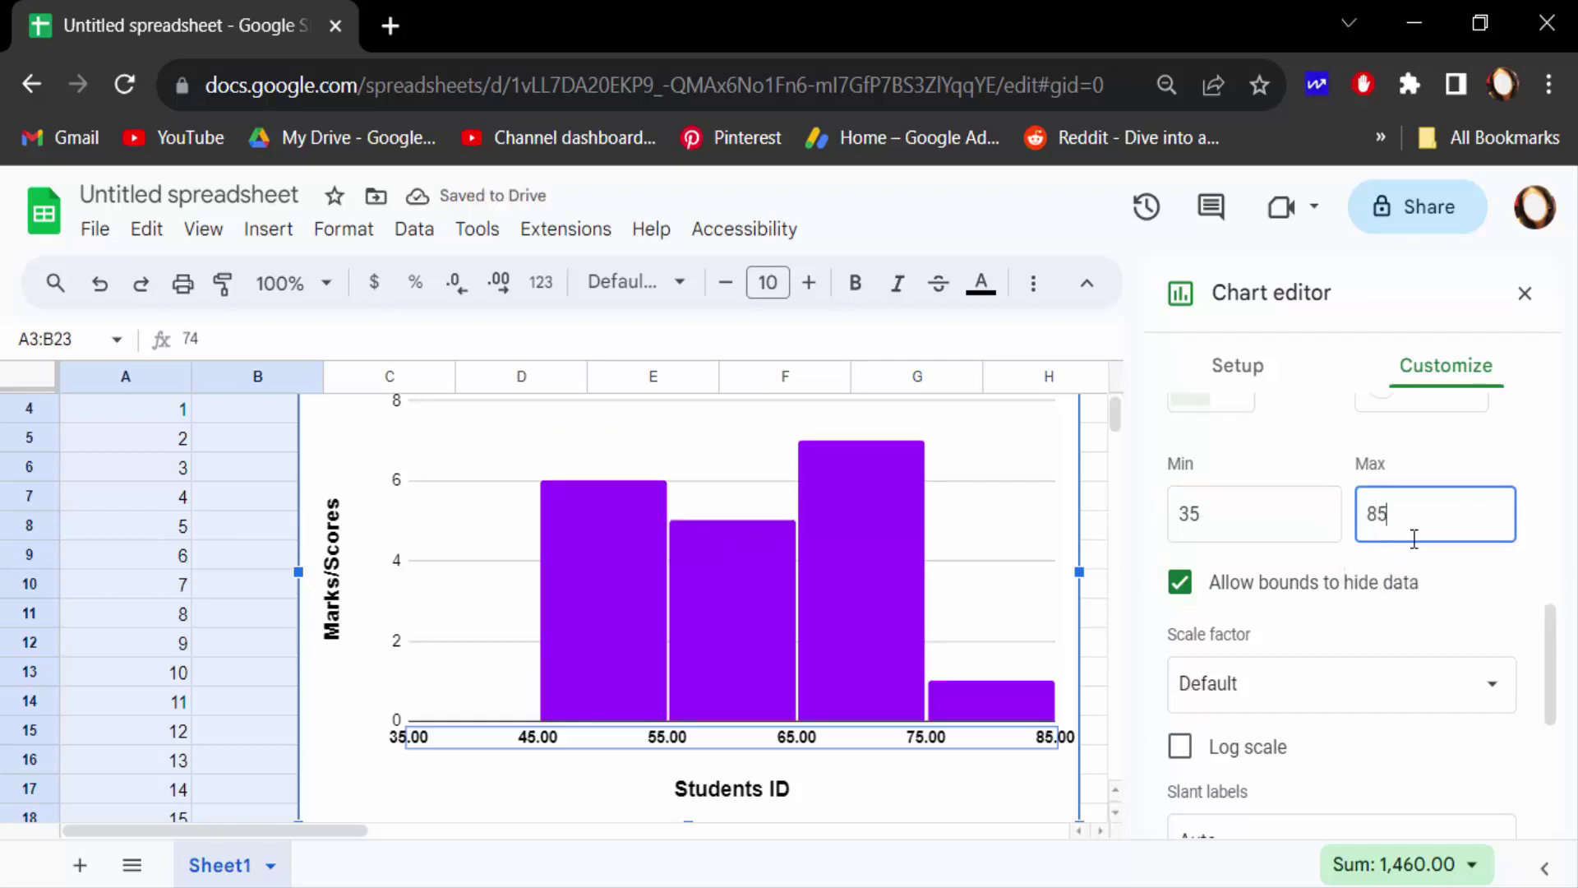
left_click(1305, 521)
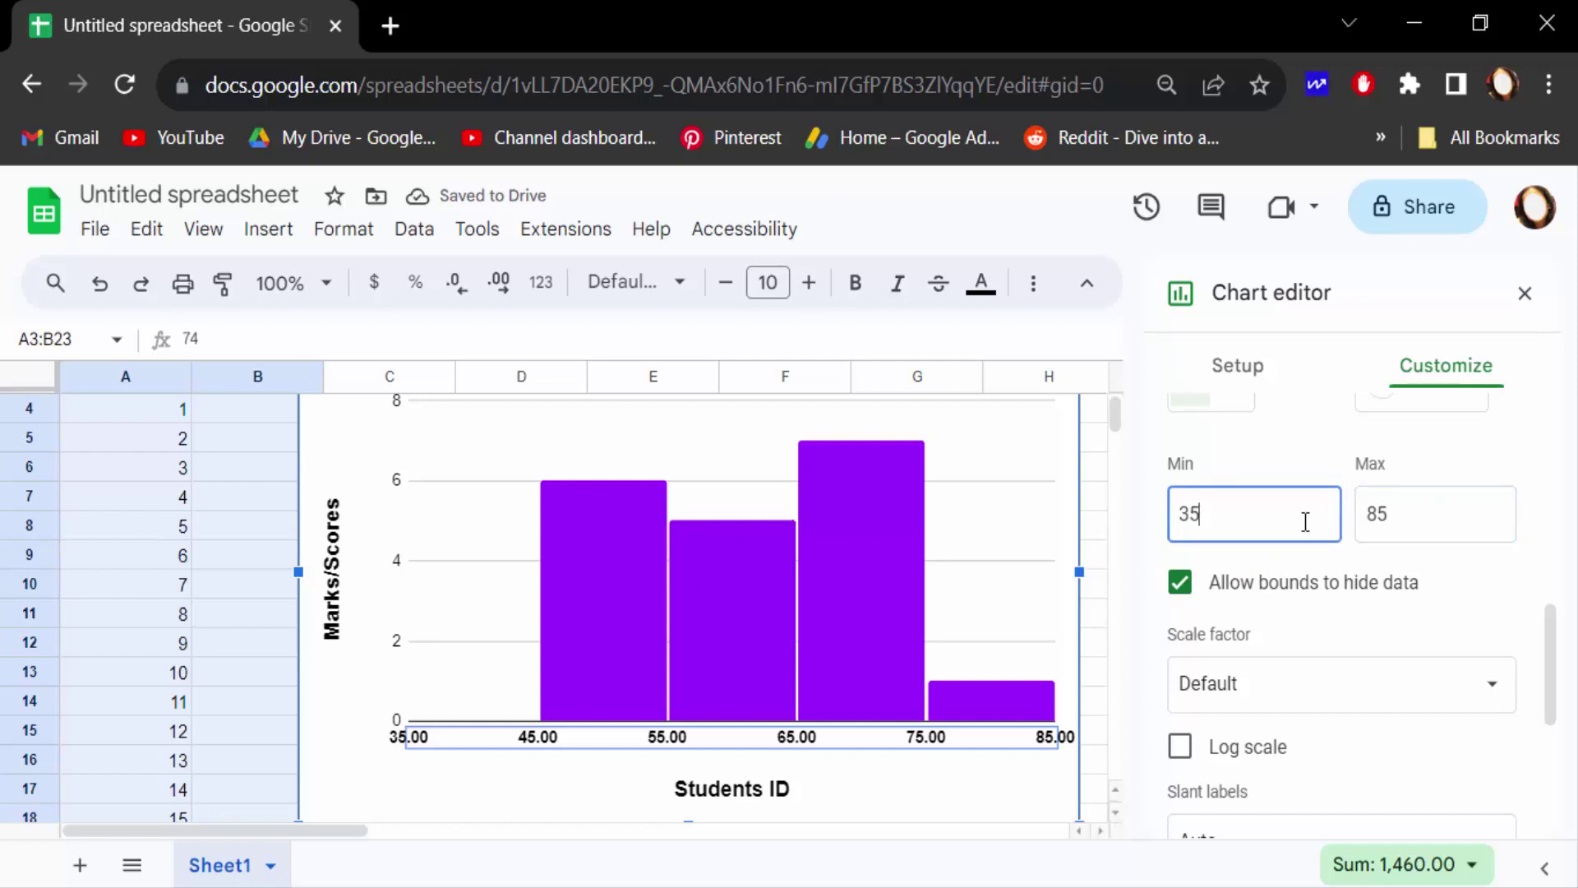
left_click_drag(1195, 518, 1159, 499)
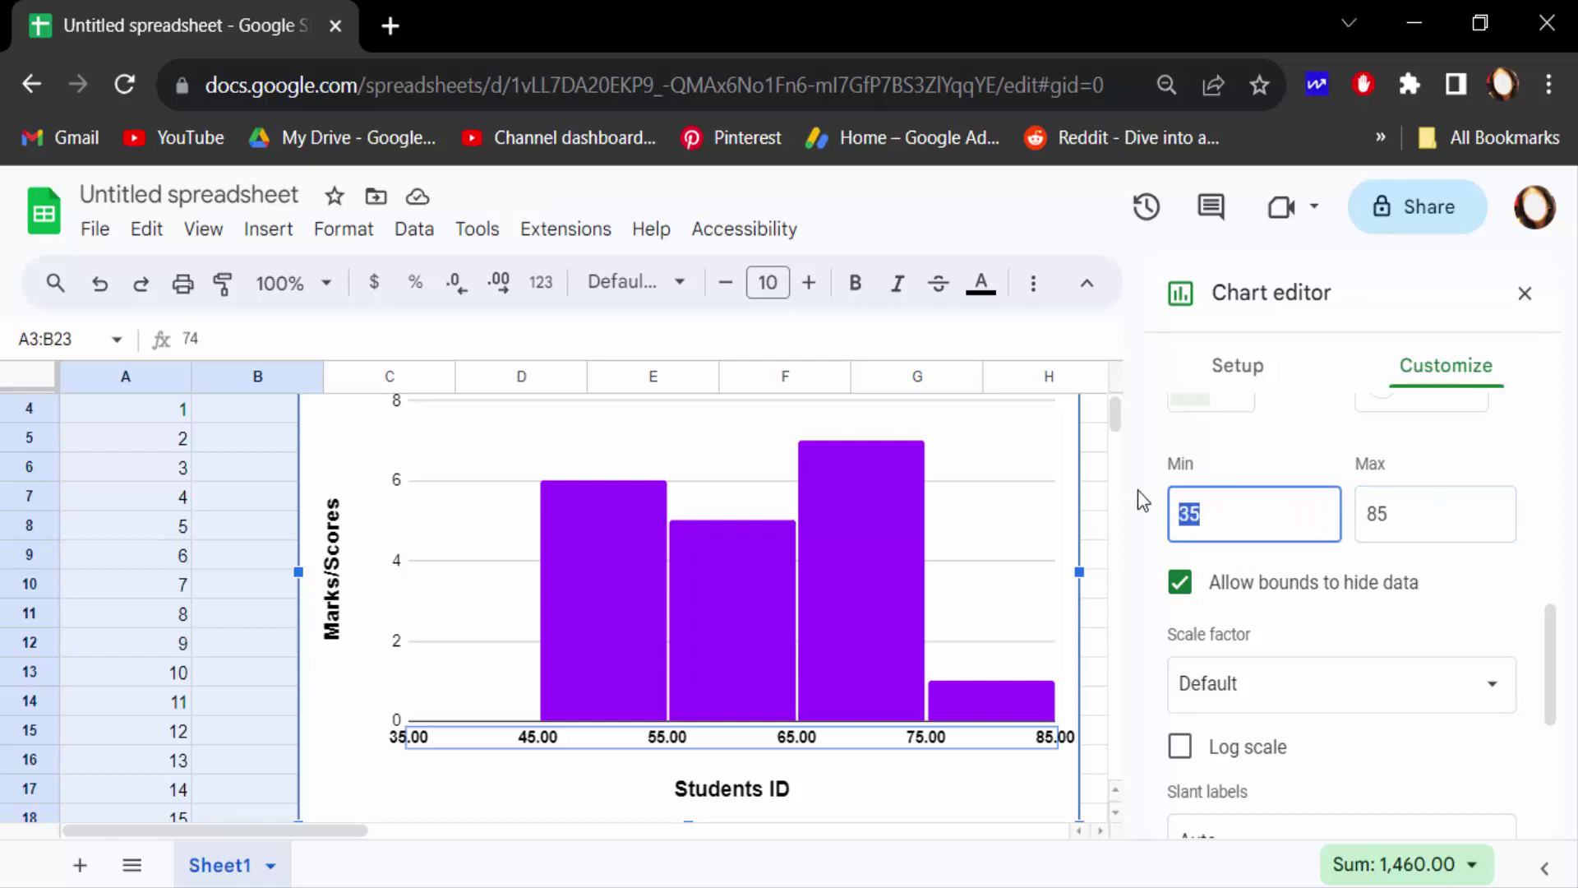
type("45")
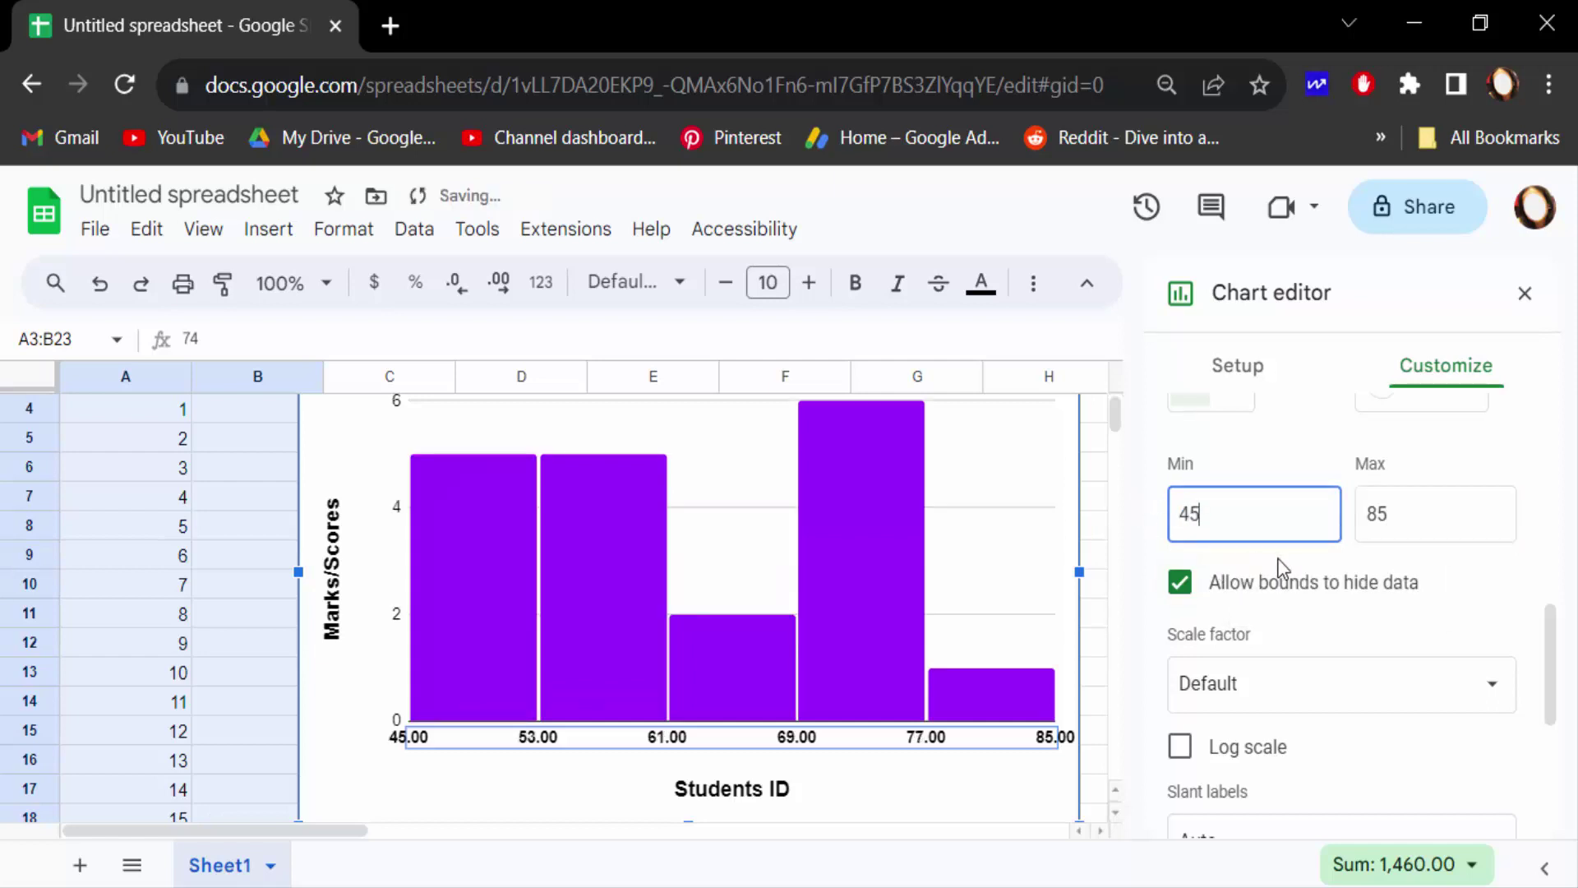
left_click_drag(1399, 516, 1370, 516)
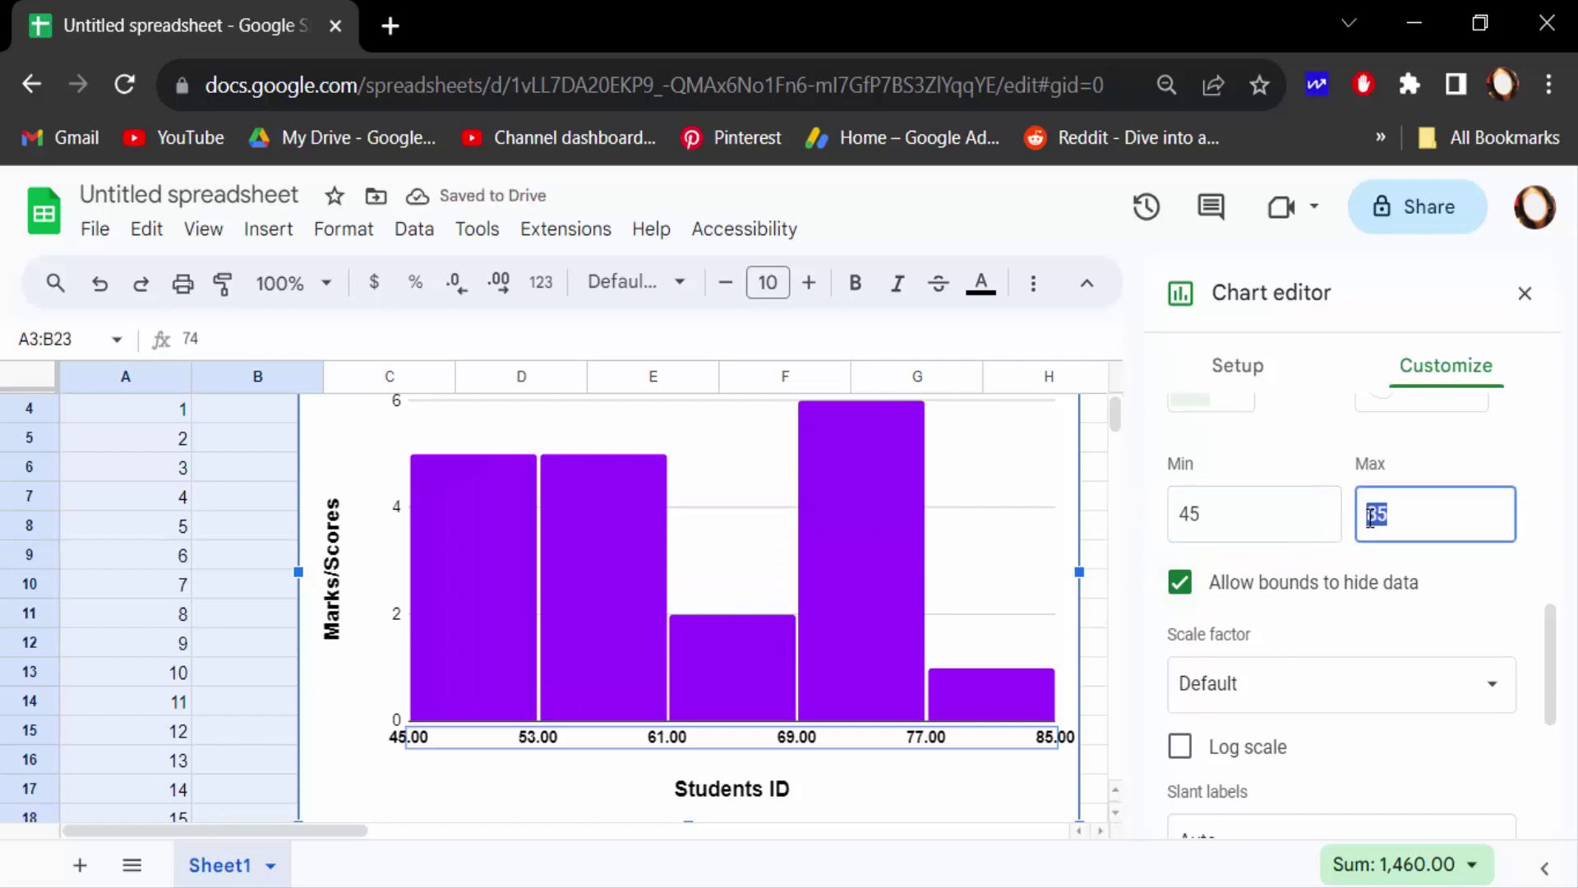
type("90")
left_click(1197, 507)
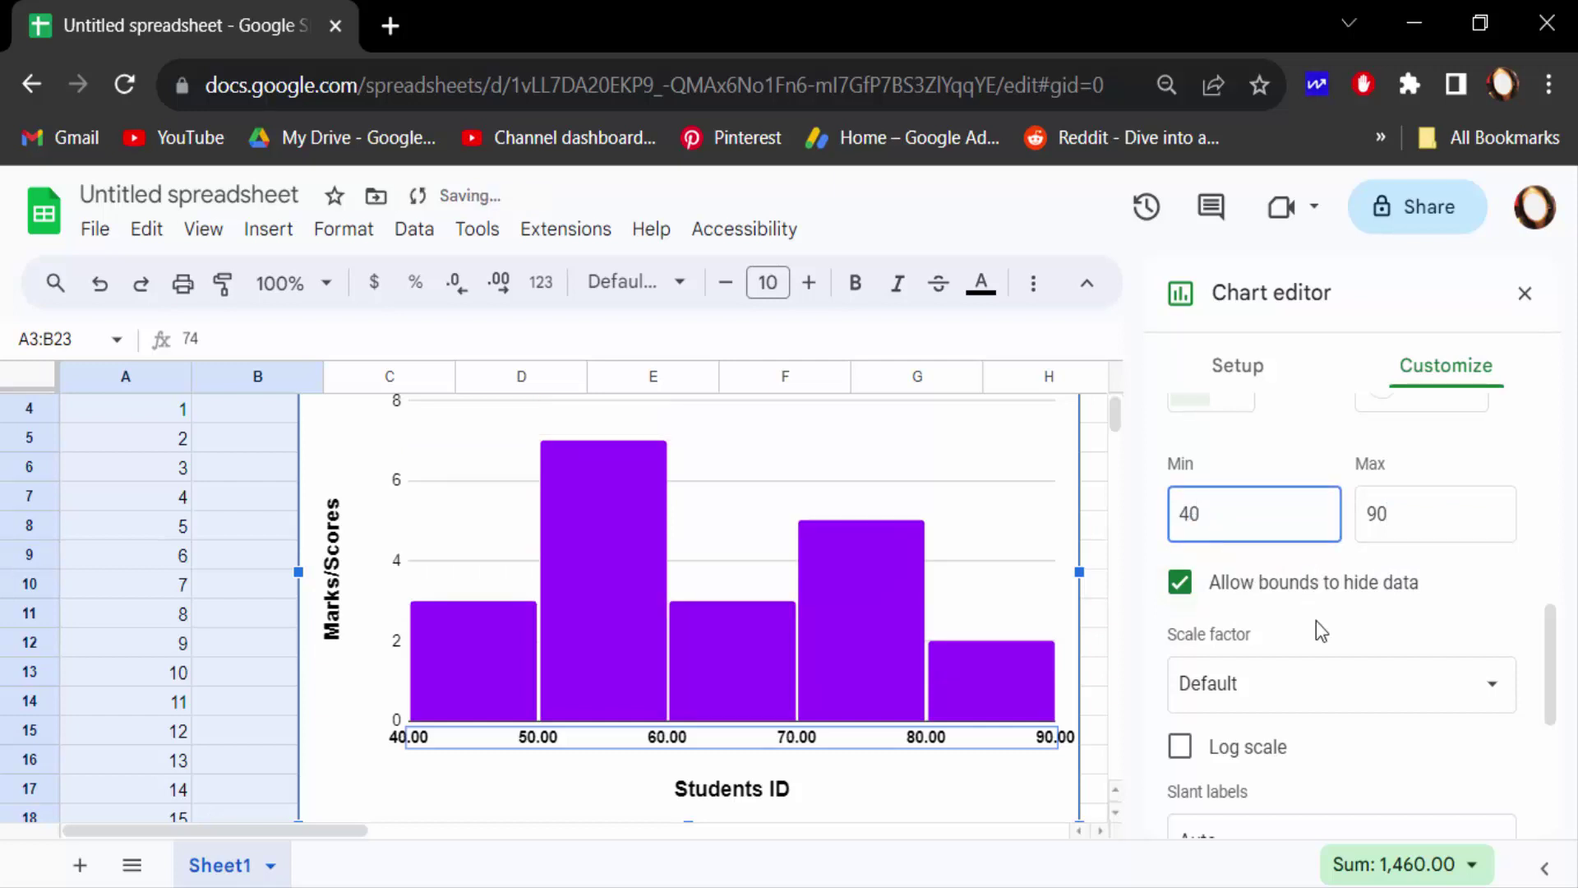
Bold the vertical axis labels in the Vertical axis section
scroll(1315, 620, "down", 2)
scroll(1431, 754, "up", 4)
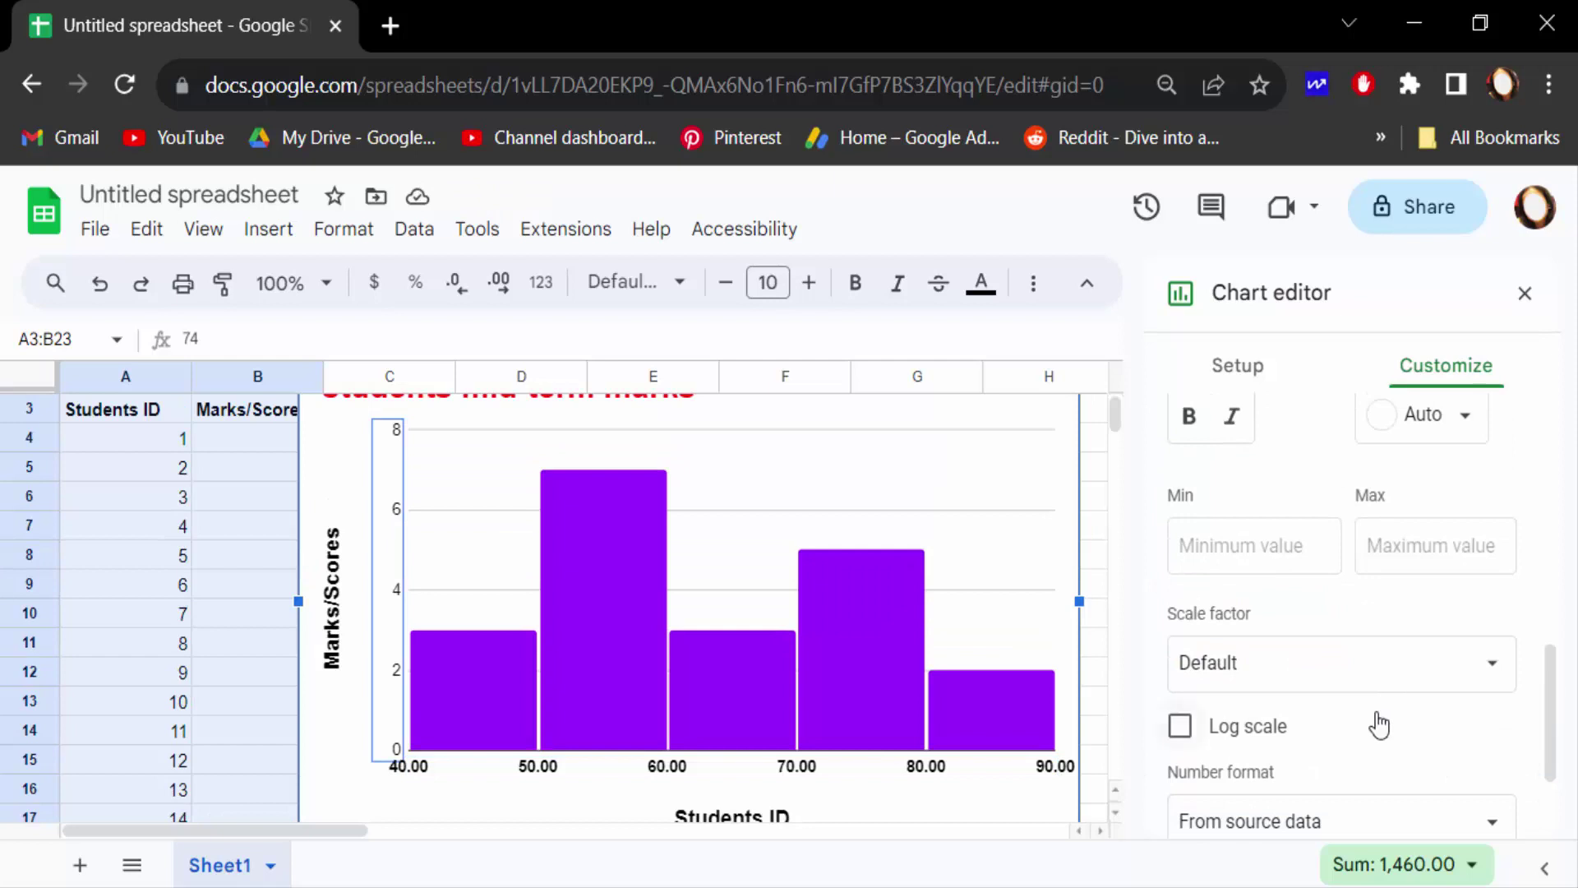
scroll(1352, 715, "up", 2)
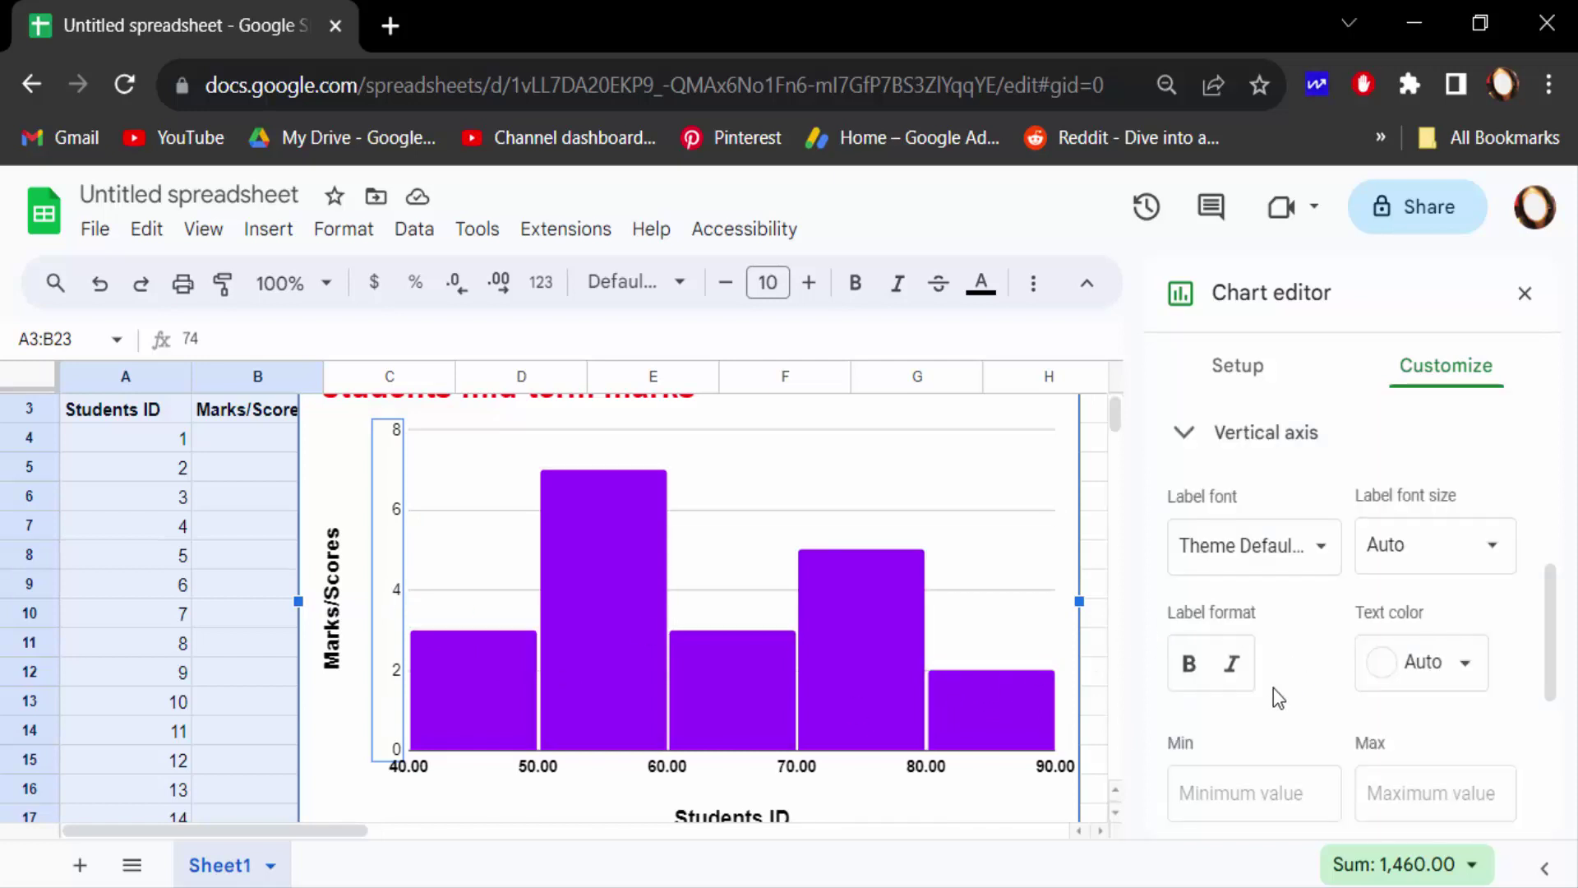
left_click(1189, 668)
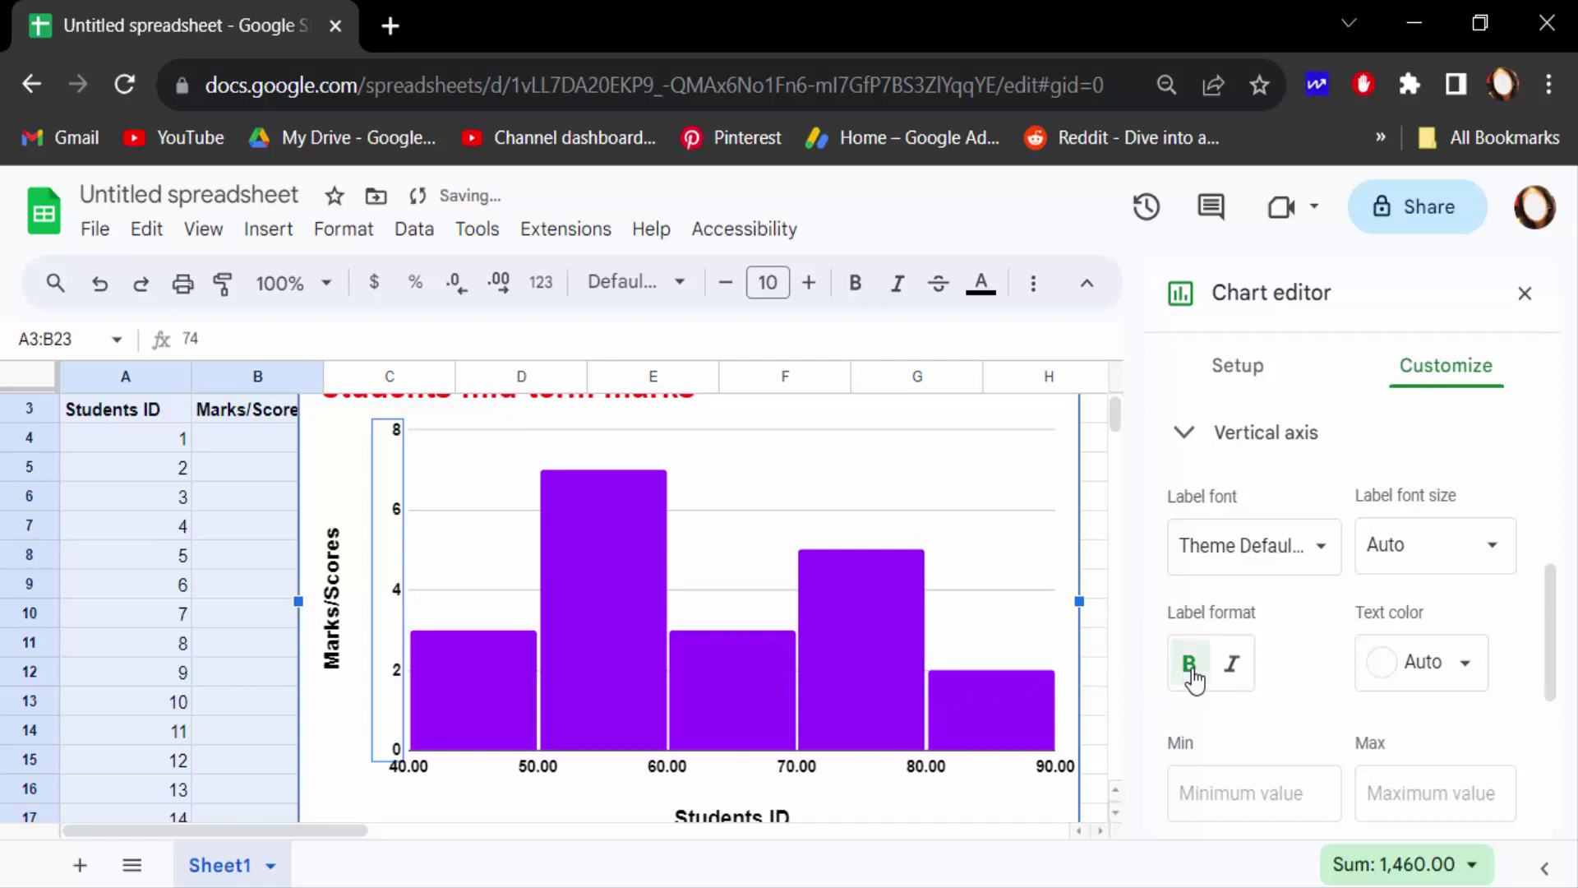
Scroll the sheet up to view the finished histogram beside the marks data
scroll(797, 756, "up", 1)
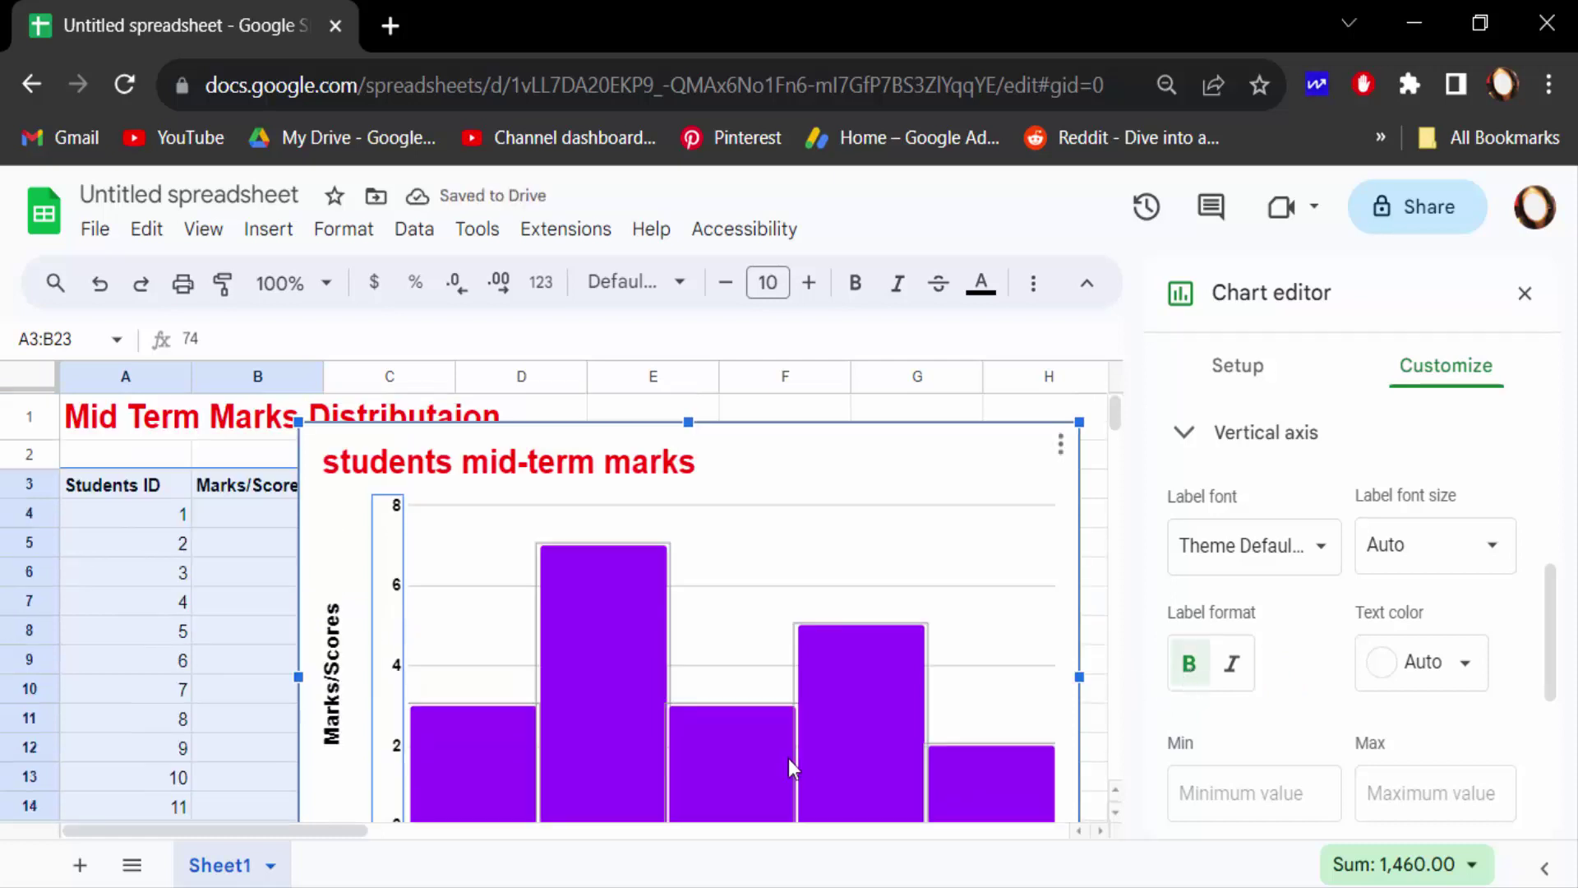